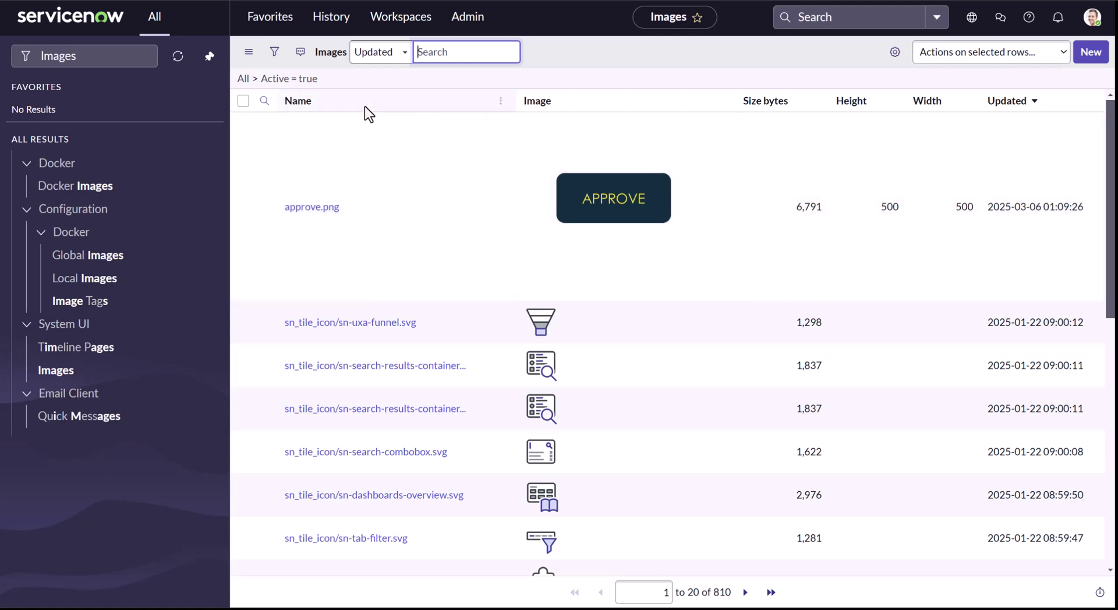
Open the approve.png image record and copy its img code for displaying in content blocks.
click(314, 209)
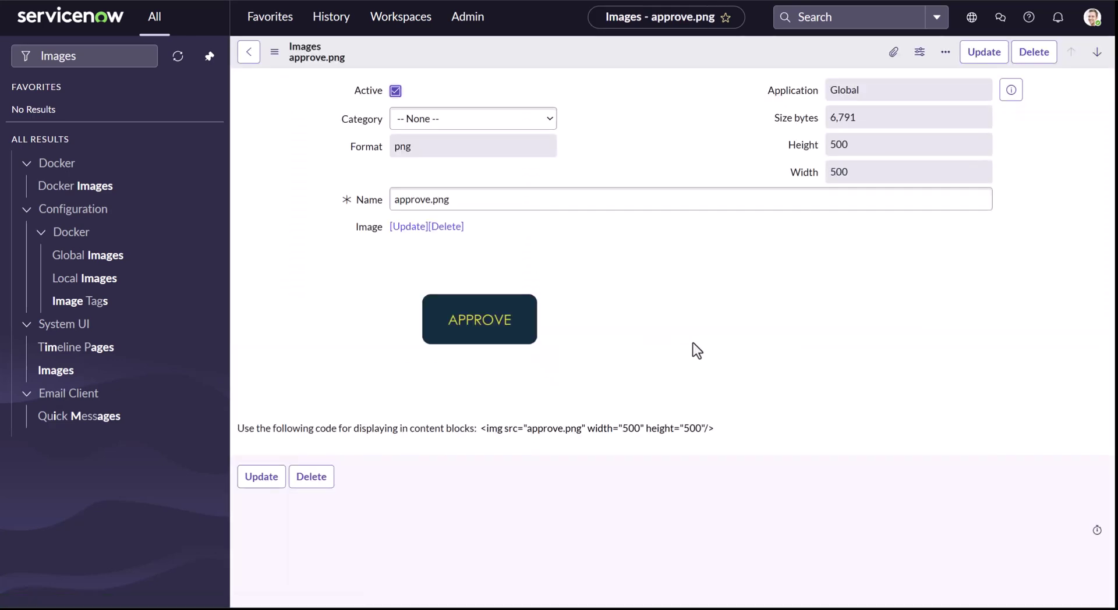
drag(783, 436, 481, 435)
key(ctrl+c)
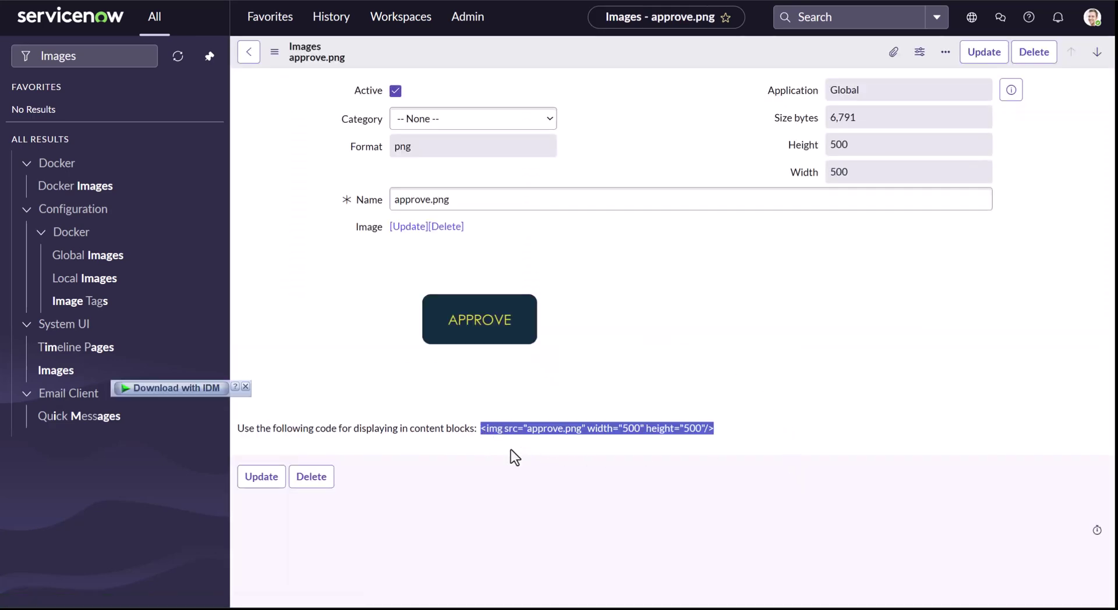
click(304, 231)
Filter the navigator for "Notification scr" and open the Notification Email Scripts list.
click(95, 54)
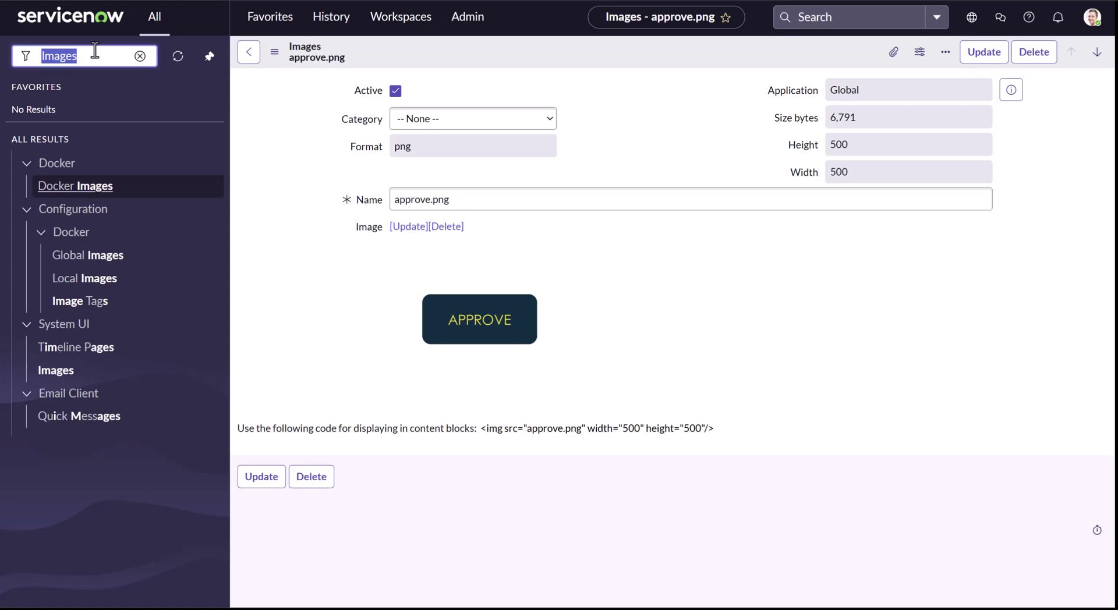
text(Noti)
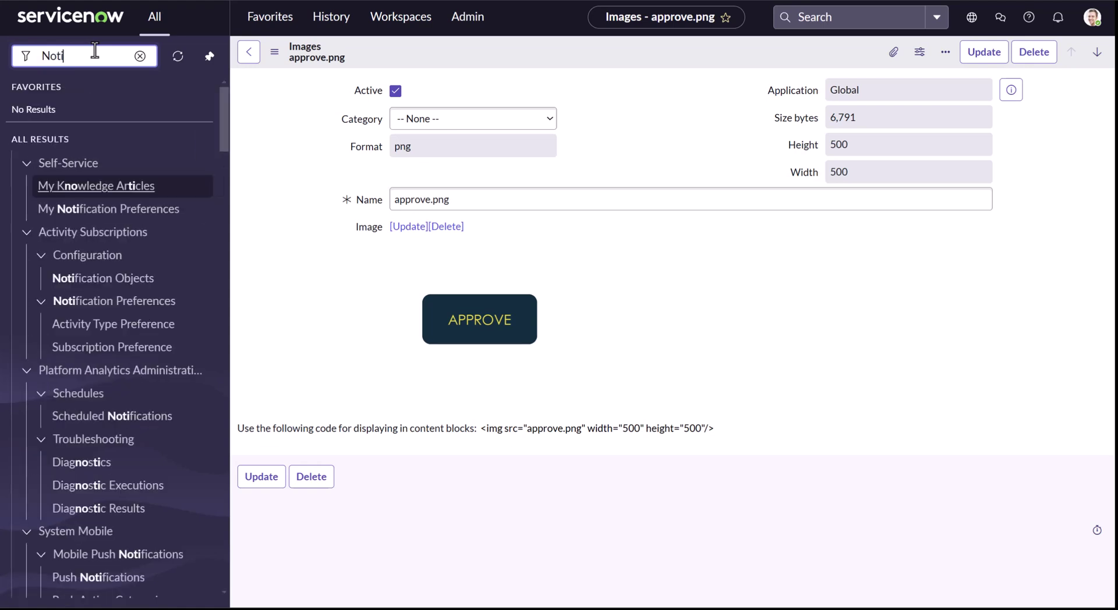
text(fication )
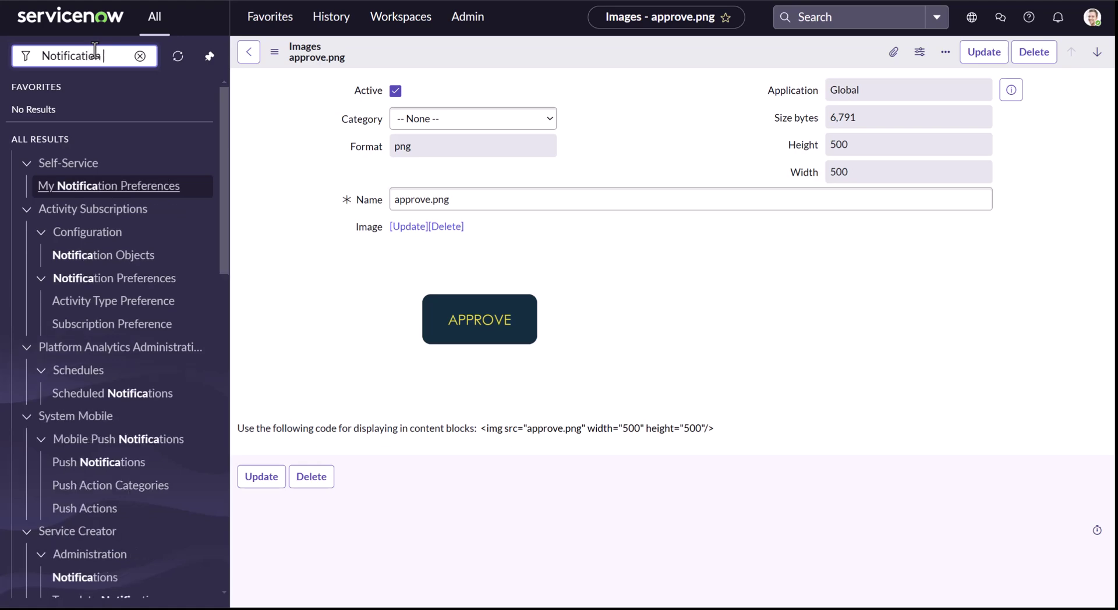
text(scr)
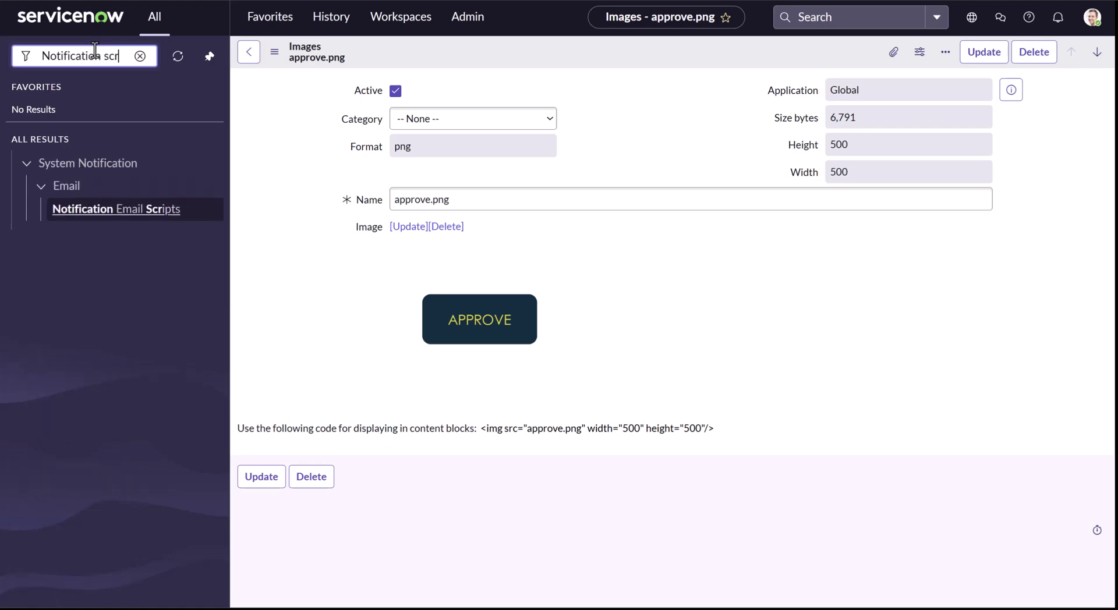
click(116, 207)
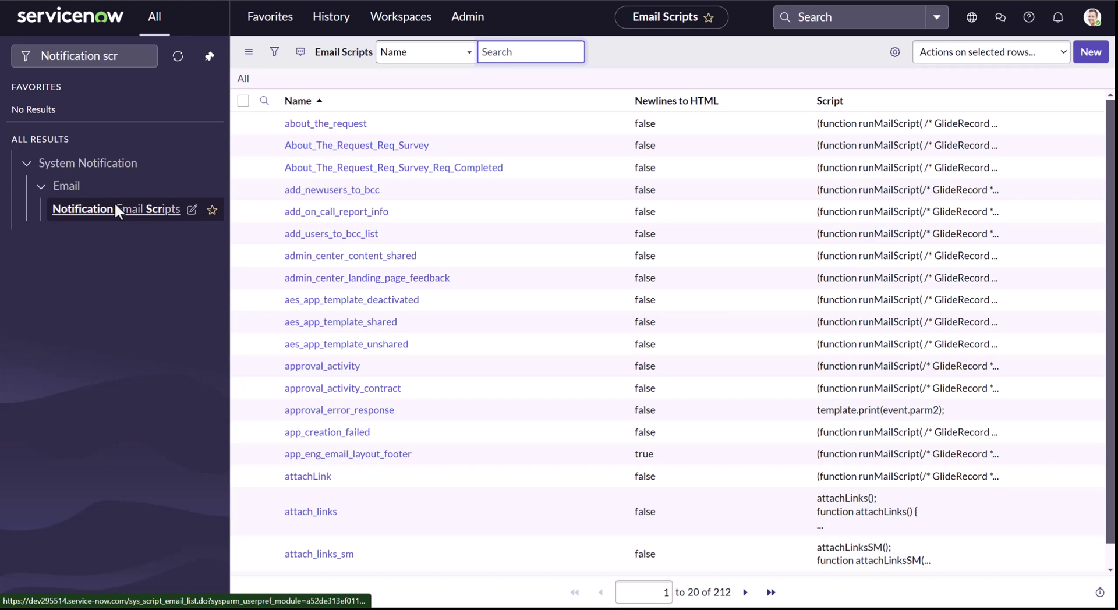
Create a new email script record and name it image.test.
click(1090, 52)
click(1090, 51)
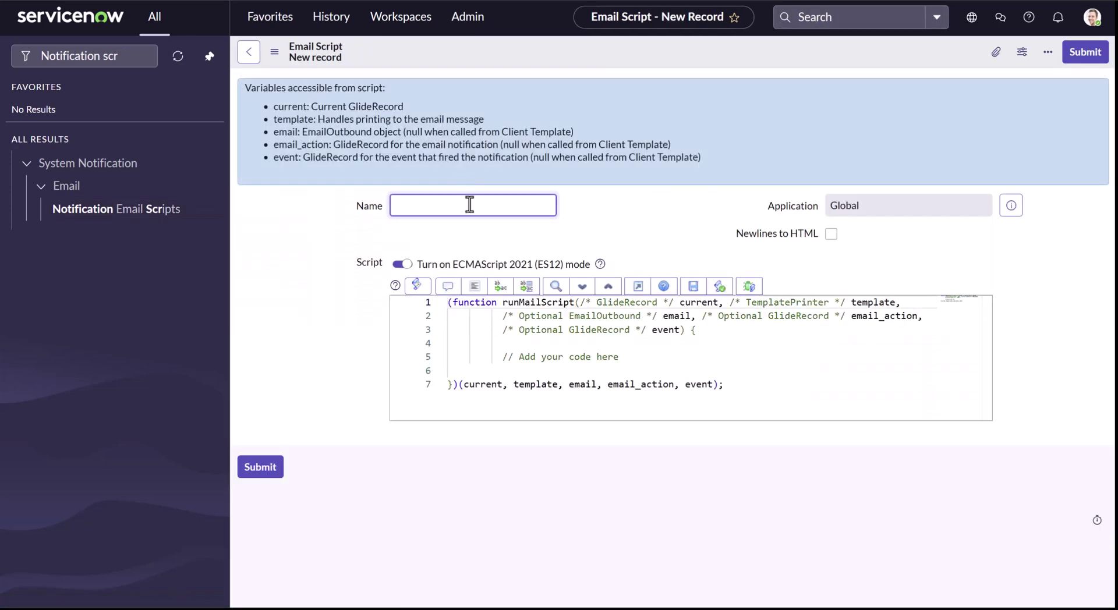
text(image.test)
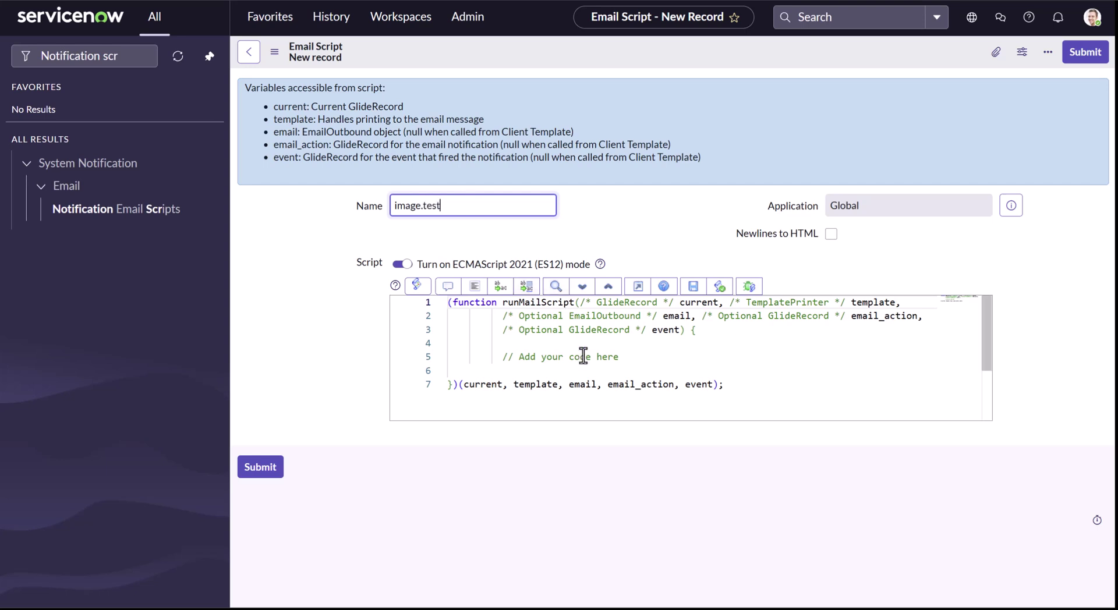
Add a template.print() call on a new line below the "Add your code here" comment.
click(557, 371)
key(Return)
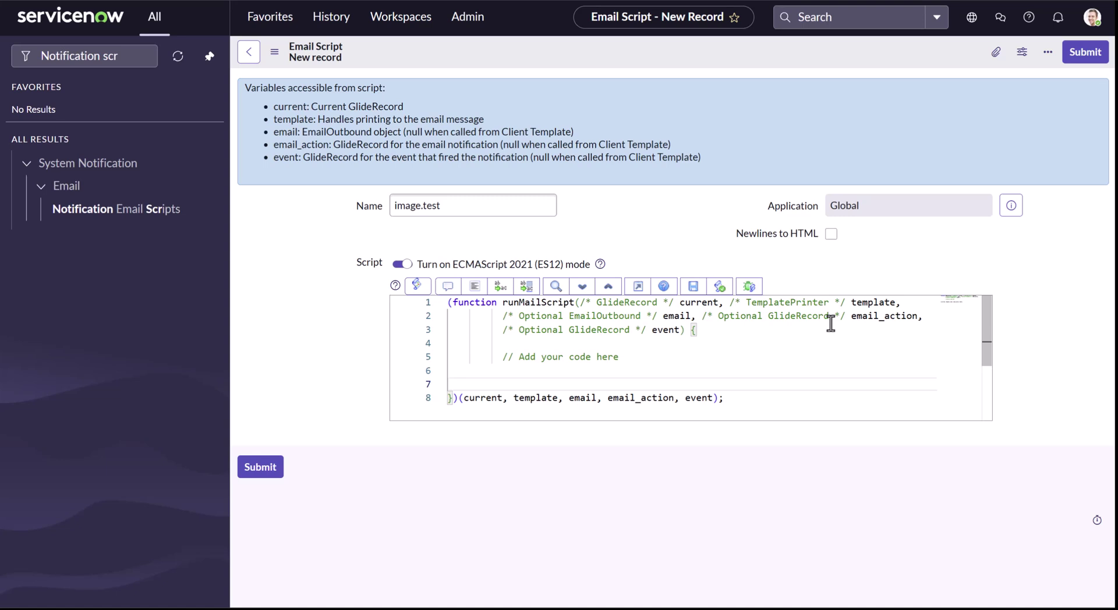
text(tem)
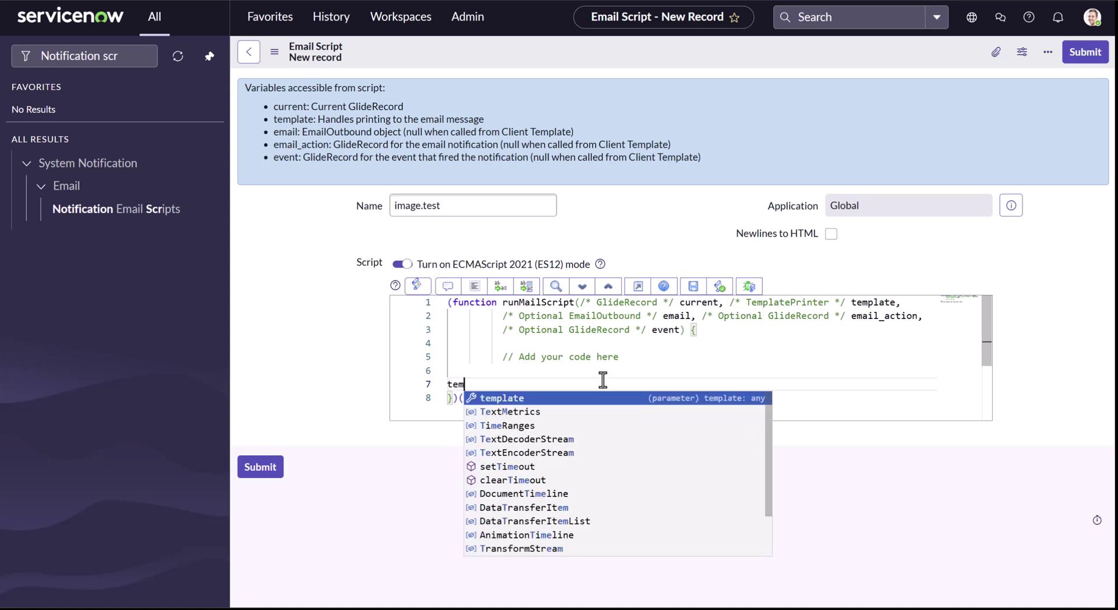
text(plate.print)
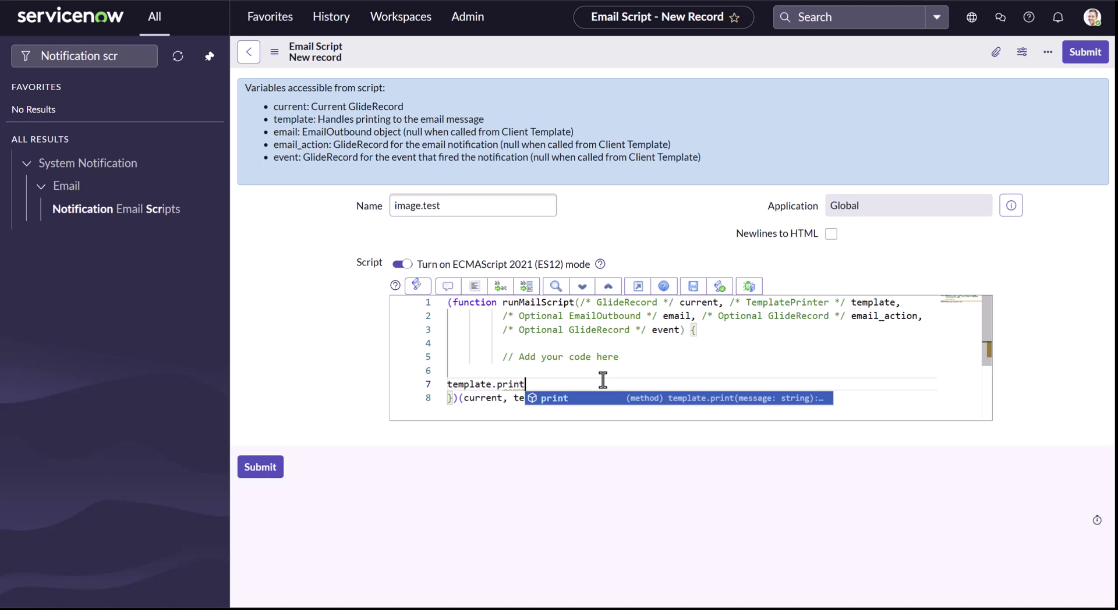
key(Return)
text(()
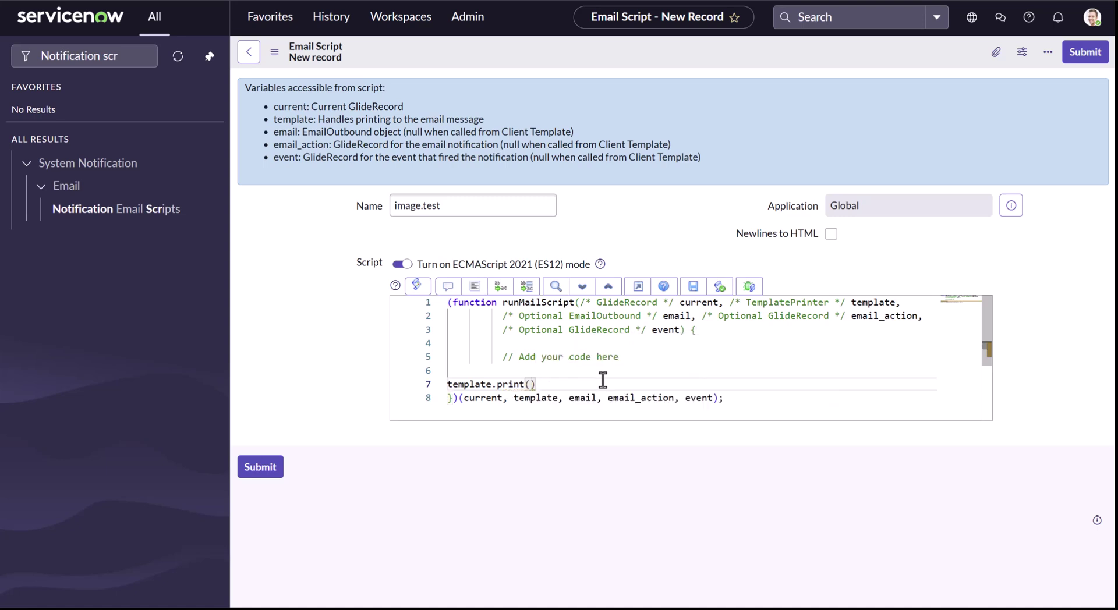
Paste the copied img code in single quotes as the print argument, end the line with a semicolon, and save the script.
text(")
key(BackSpace)
text(')
key(ctrl+v)
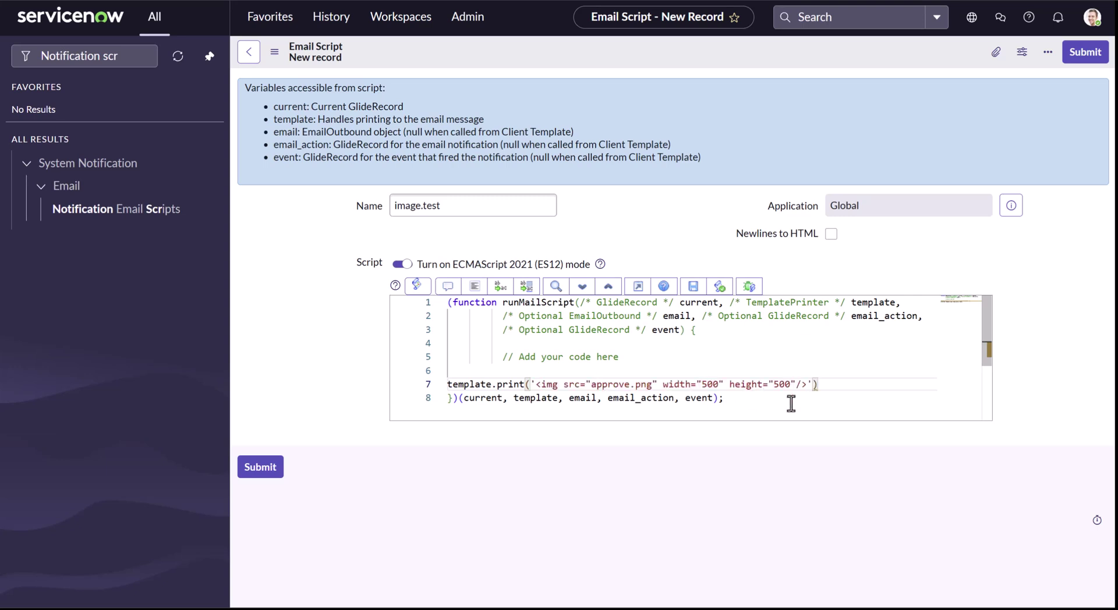
click(844, 383)
text(;)
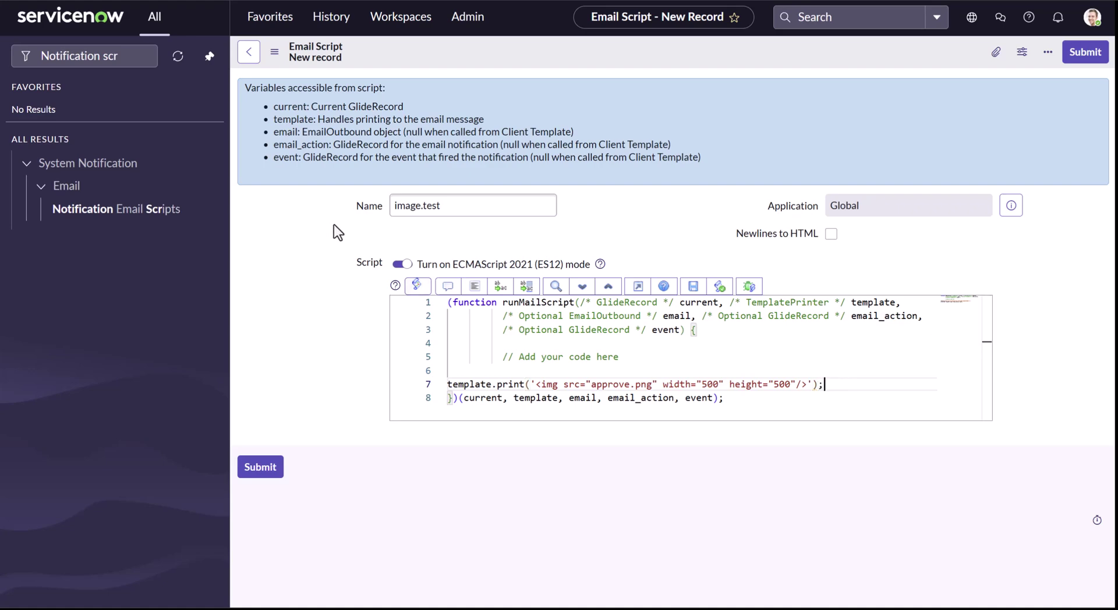
right_click(407, 57)
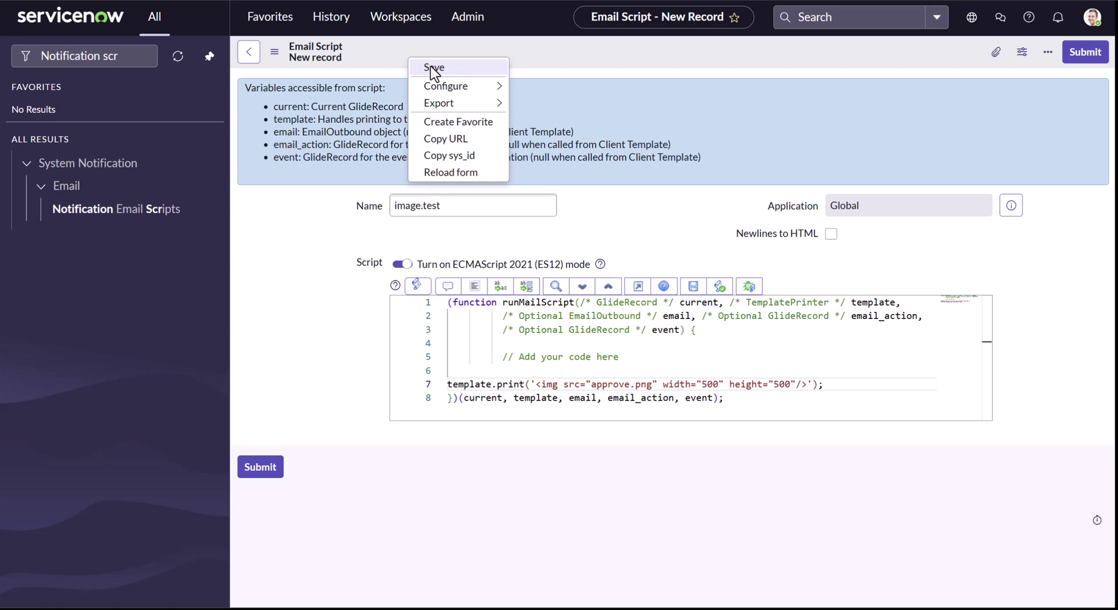
click(431, 65)
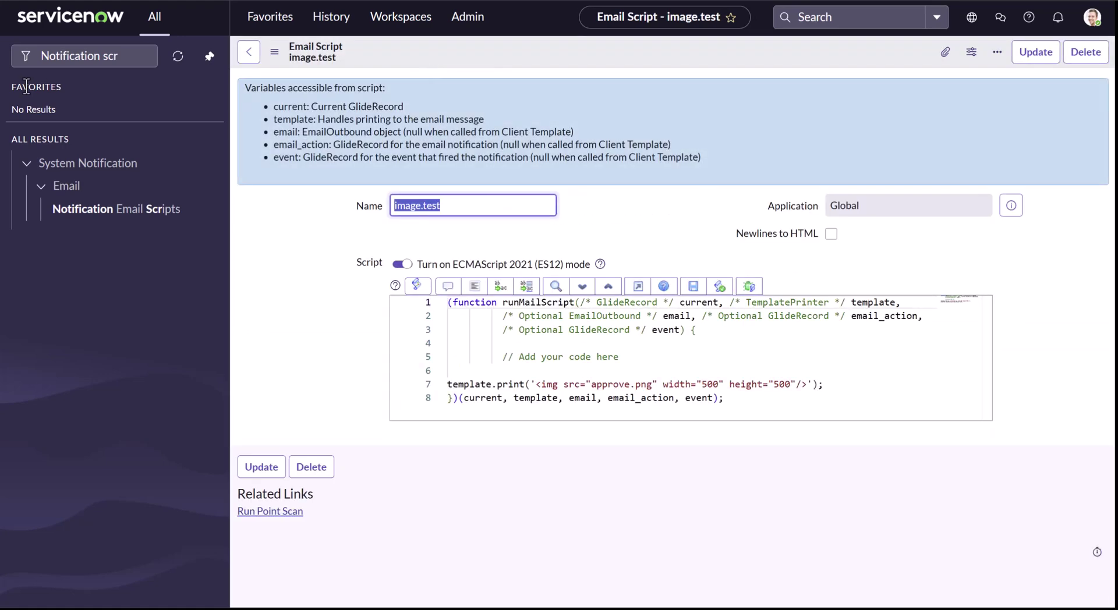
Filter the navigator for "Notification" and open the email Notifications list under System Notification.
double_click(107, 55)
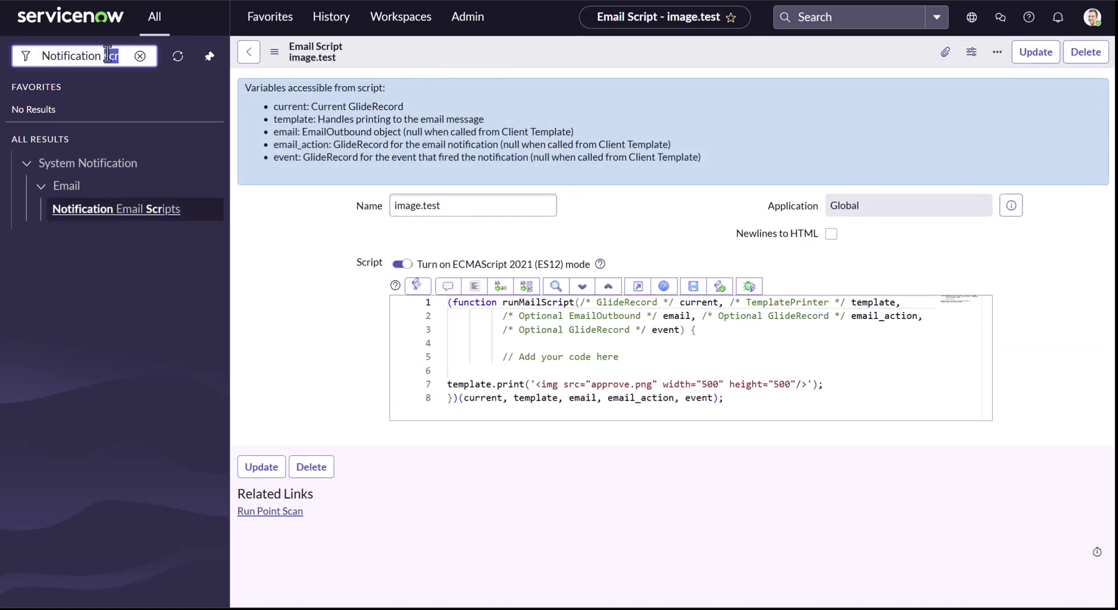
key(BackSpace)
key(BackSpace)
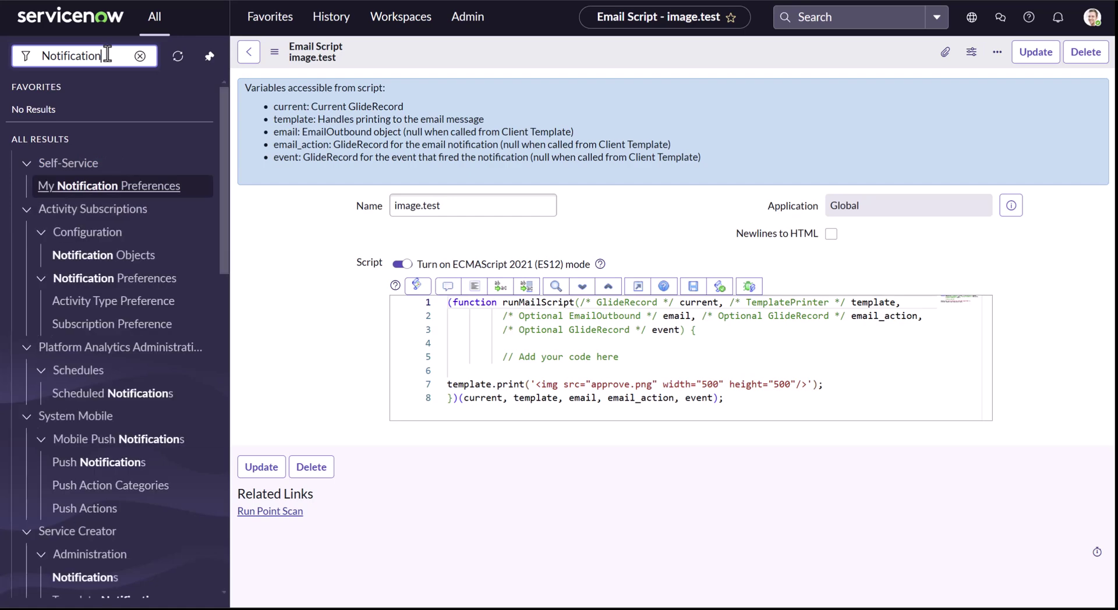
scroll(58, 466, down, 3)
click(70, 450)
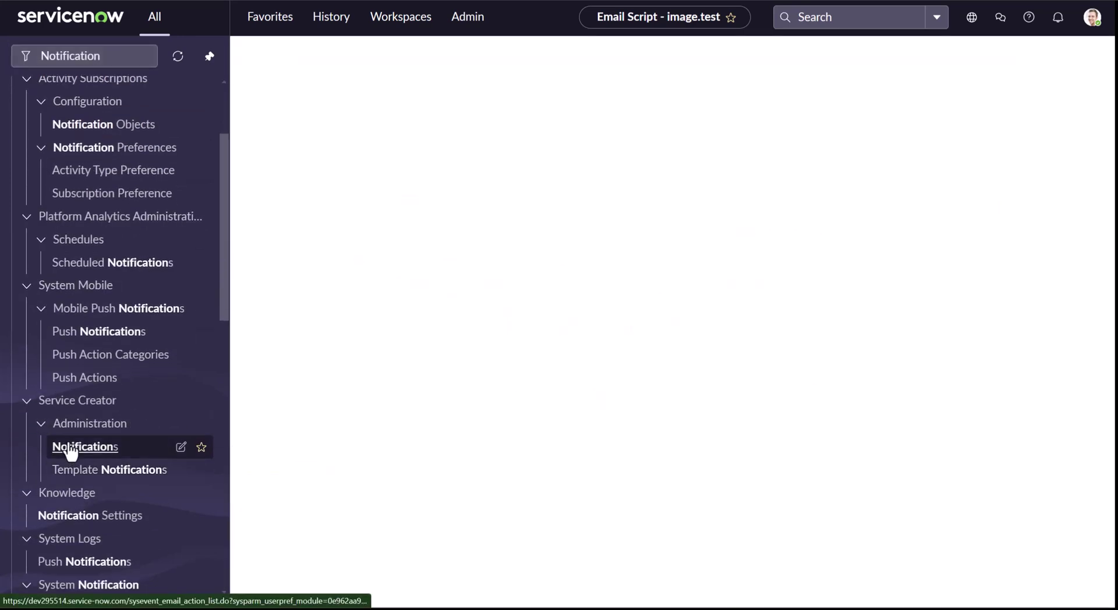
scroll(88, 501, down, 5)
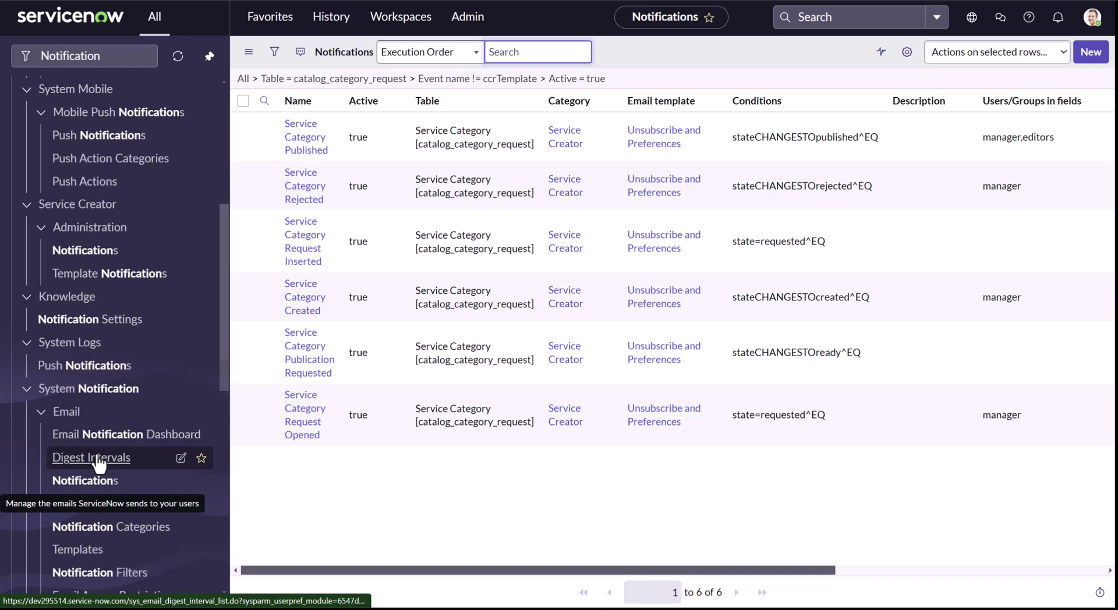
click(91, 482)
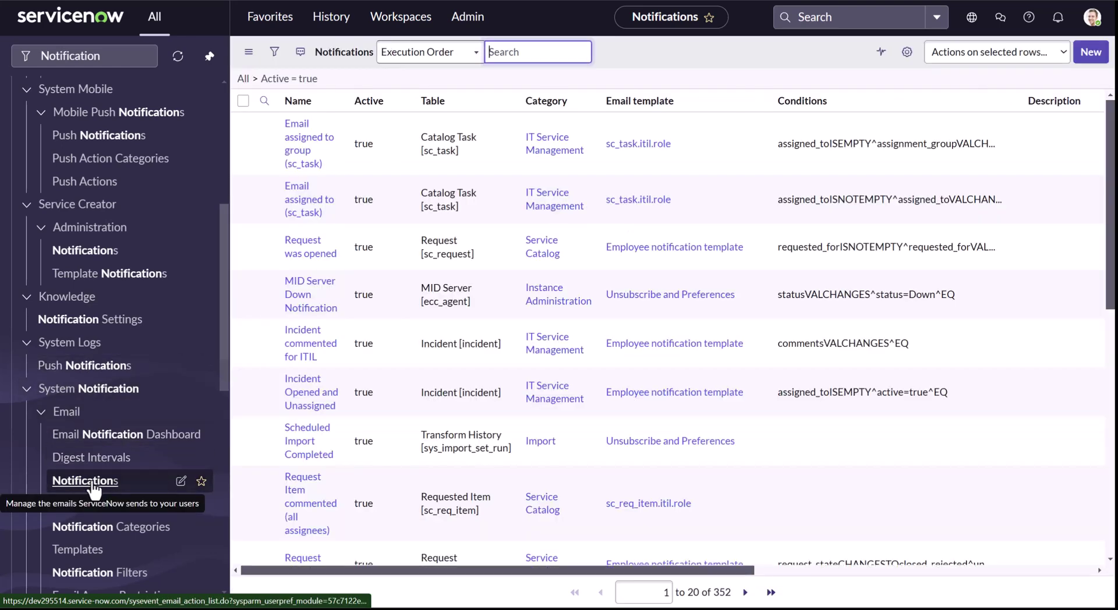
Create a new notification named "Test Notification" on the Incident [incident] table.
click(1080, 57)
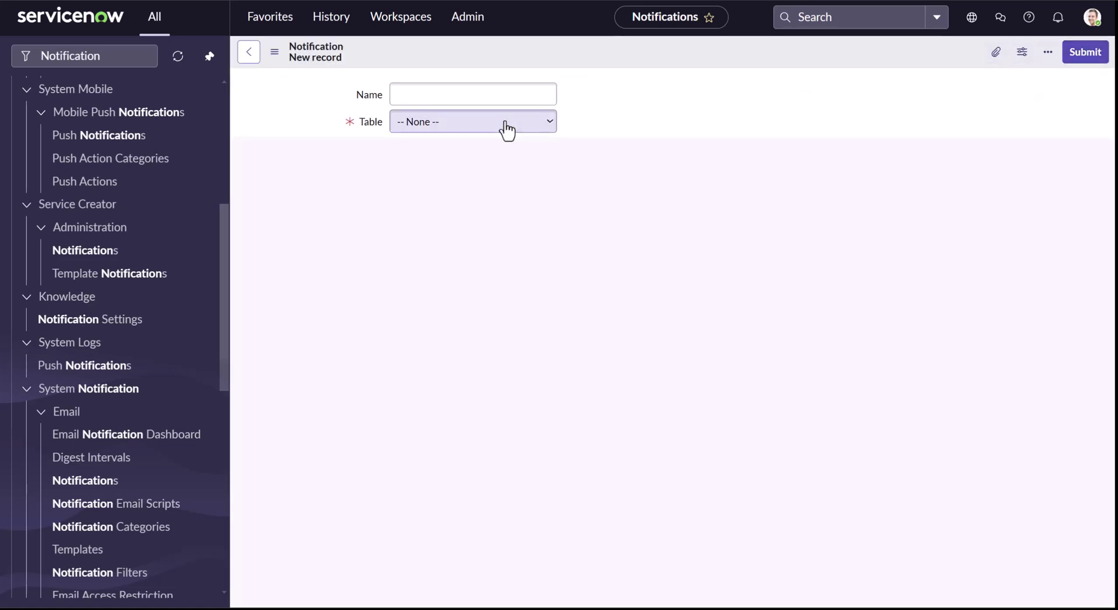
click(418, 184)
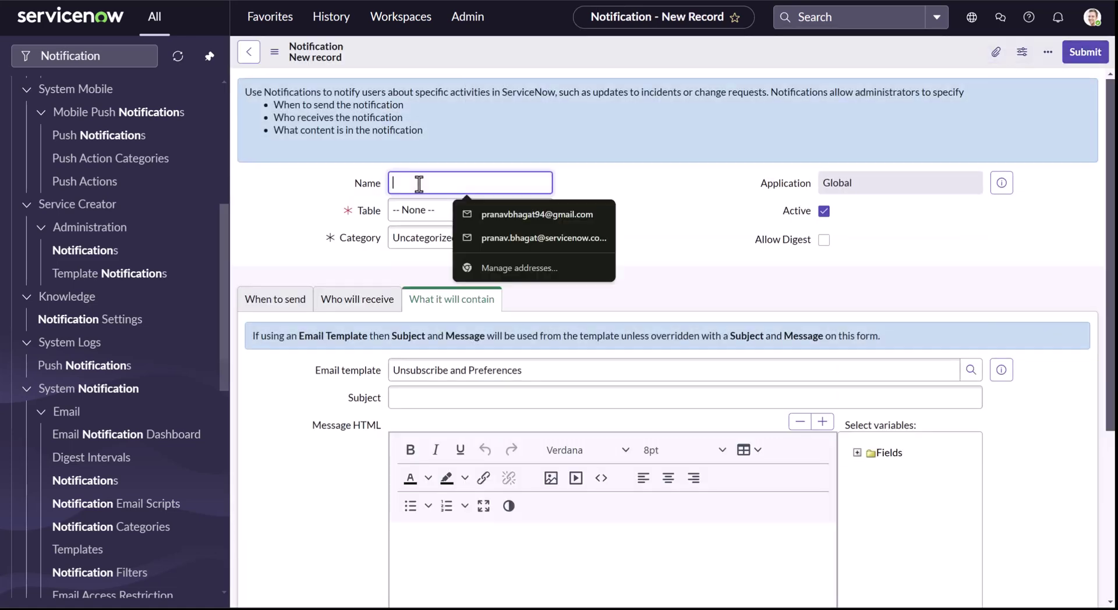
text(Test N)
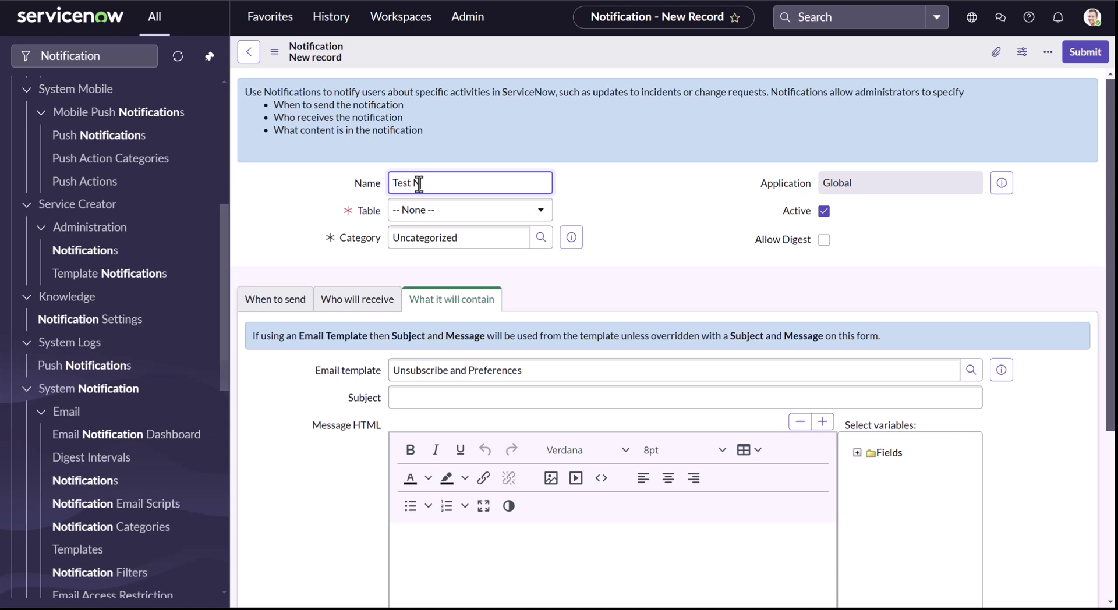
text(otification)
click(425, 211)
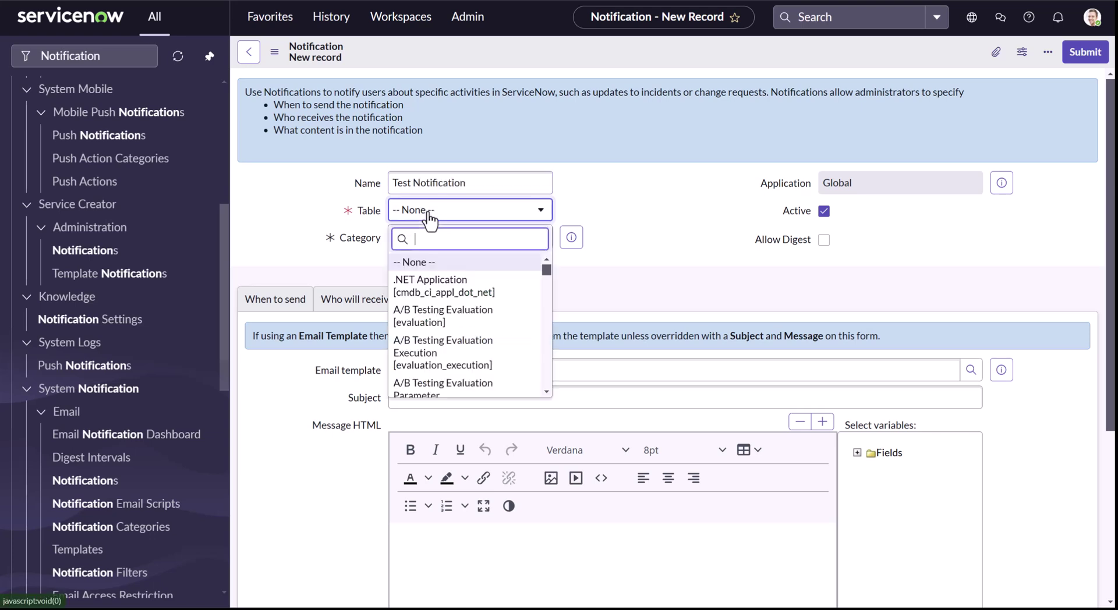
text(incident)
key(Return)
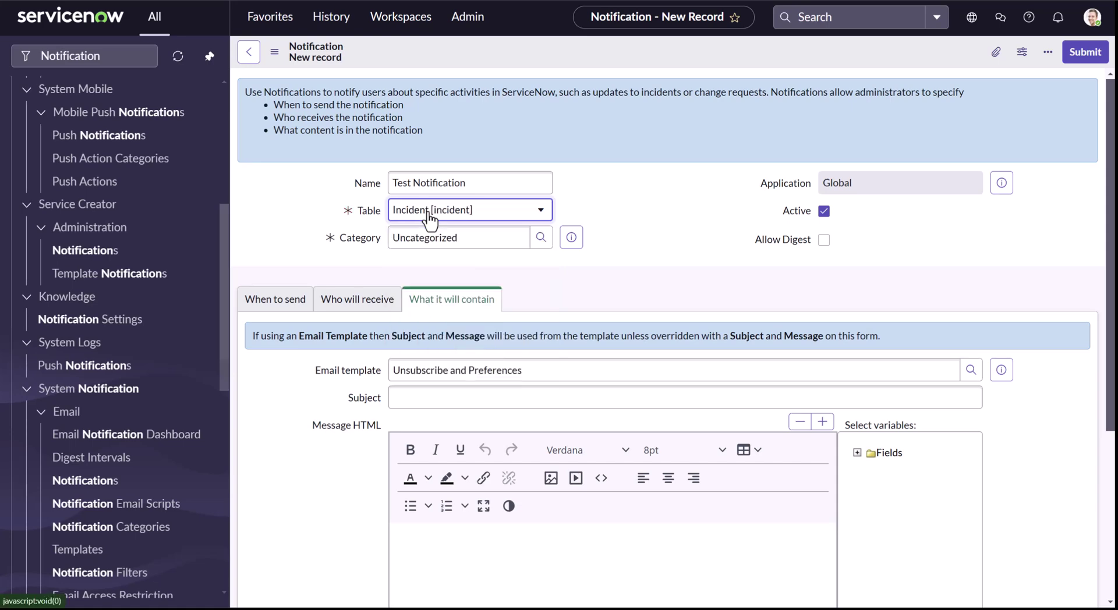
Set the notification to be sent when a record is inserted.
scroll(587, 313, down, 2)
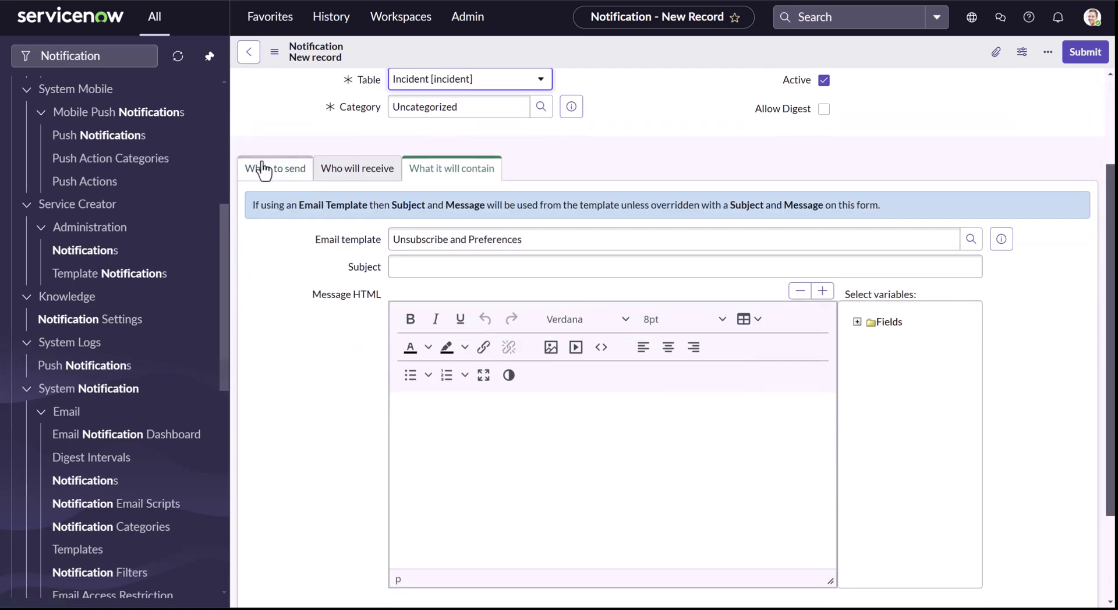
click(268, 168)
click(394, 403)
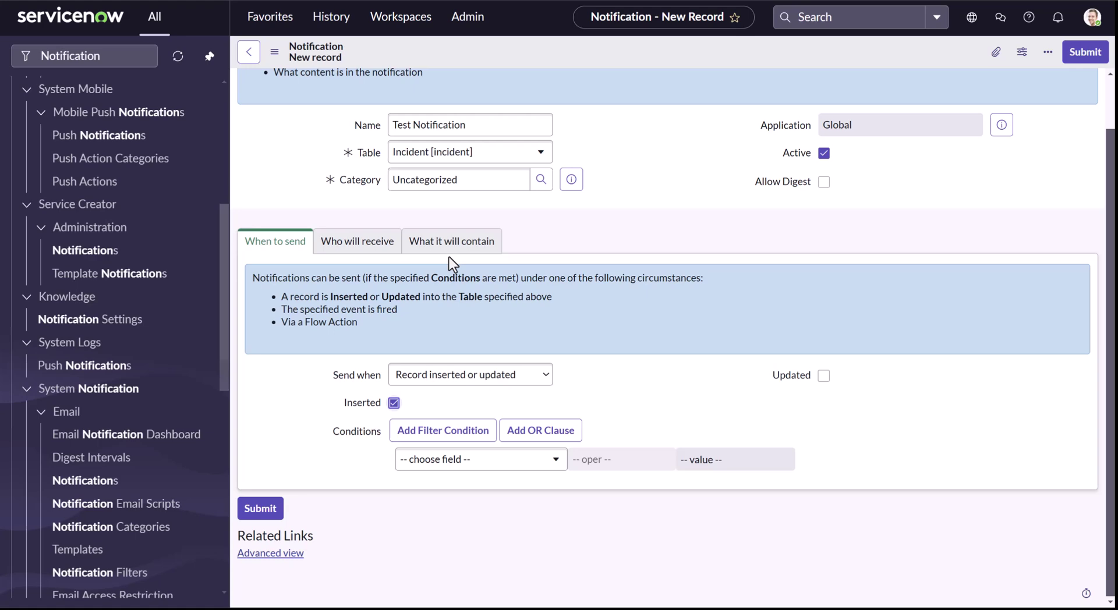
Enter ${mail_script:image.test} as the notification's HTML message and save the record.
click(454, 245)
scroll(460, 408, down, 2)
click(459, 363)
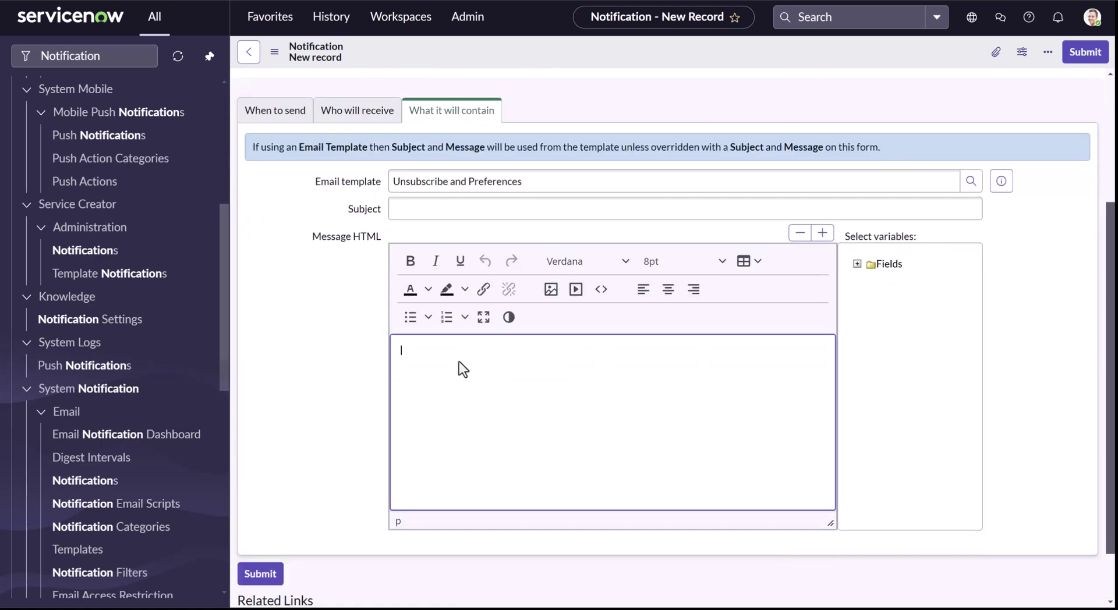
text(${mail_script:)
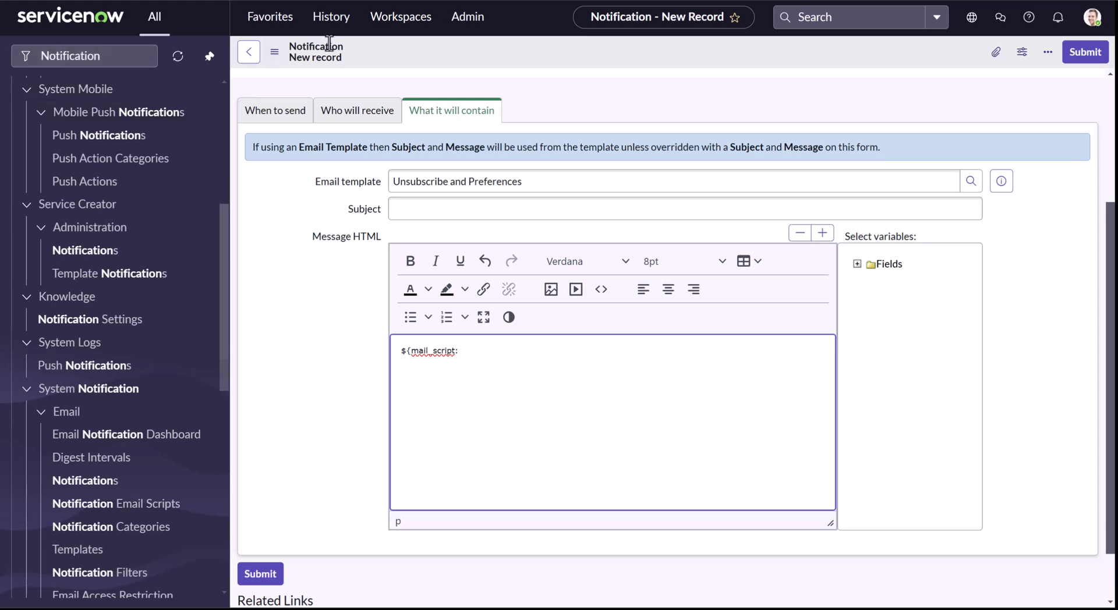
click(331, 18)
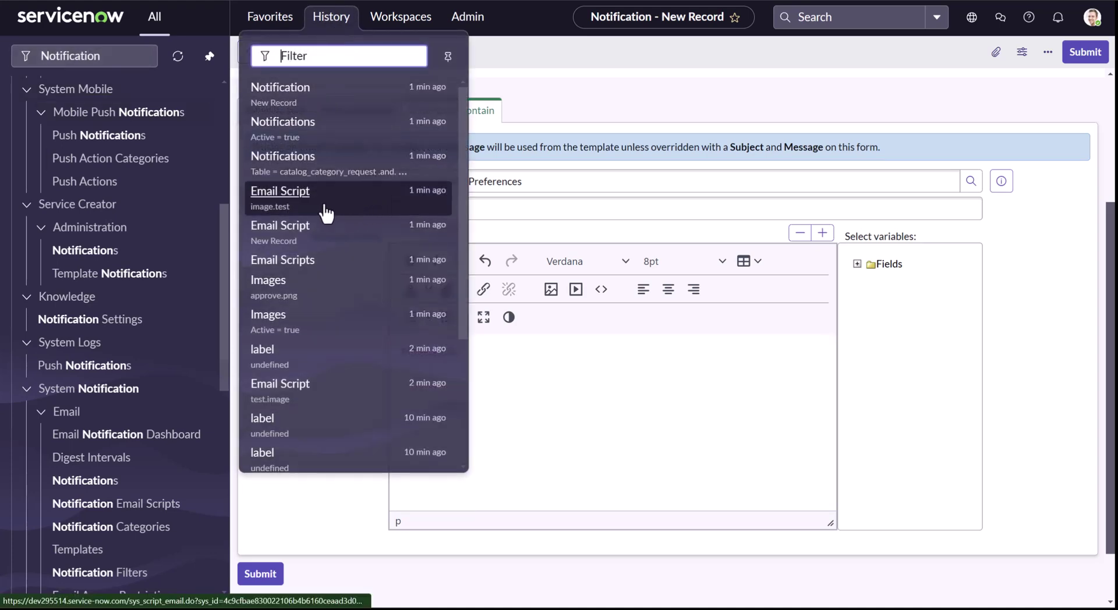
click(759, 391)
text(ima)
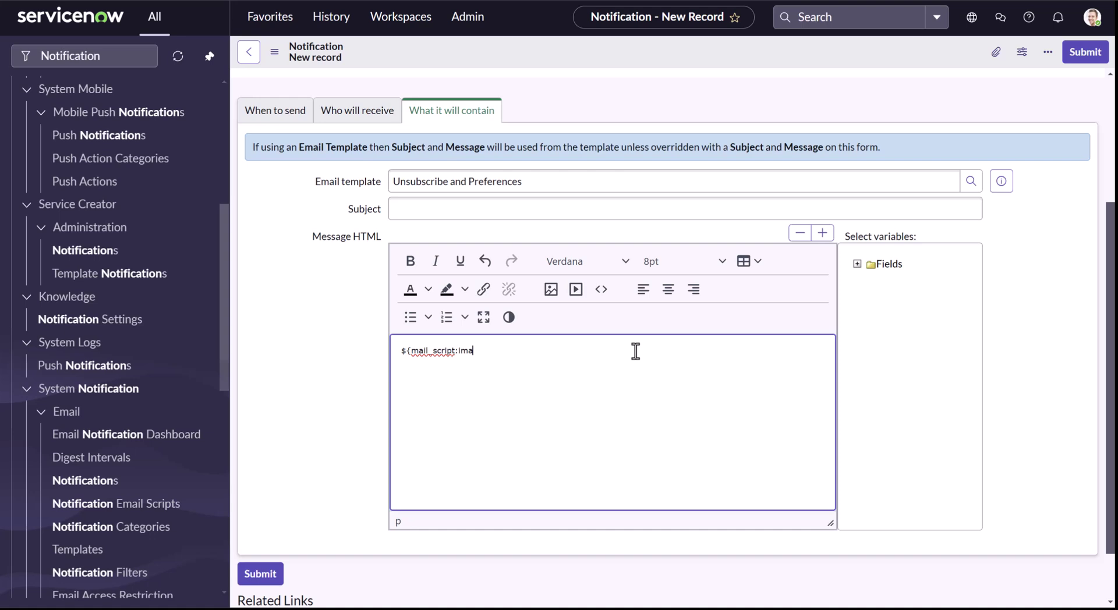
text(ge.test})
right_click(462, 54)
click(484, 62)
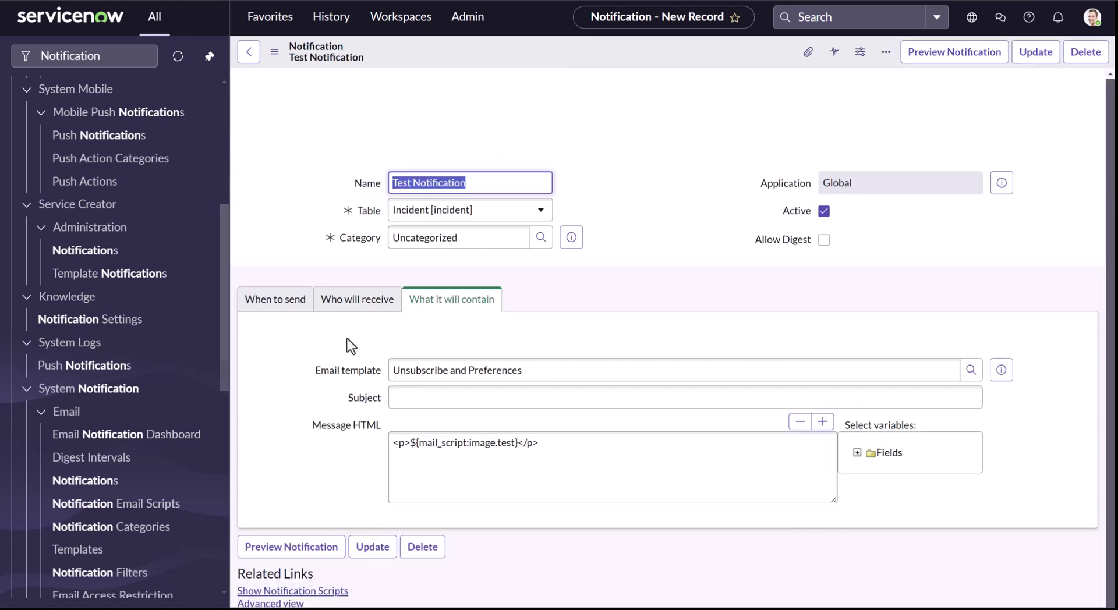
Preview the Test Notification and examine the image rendered in its body.
scroll(347, 337, down, 5)
click(299, 484)
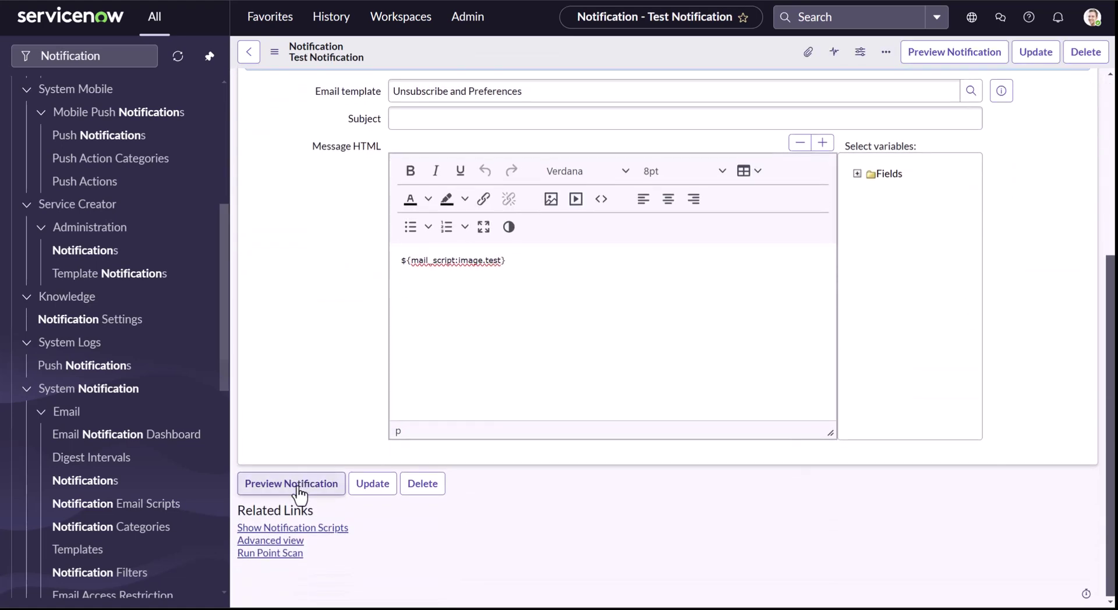
scroll(567, 450, down, 2)
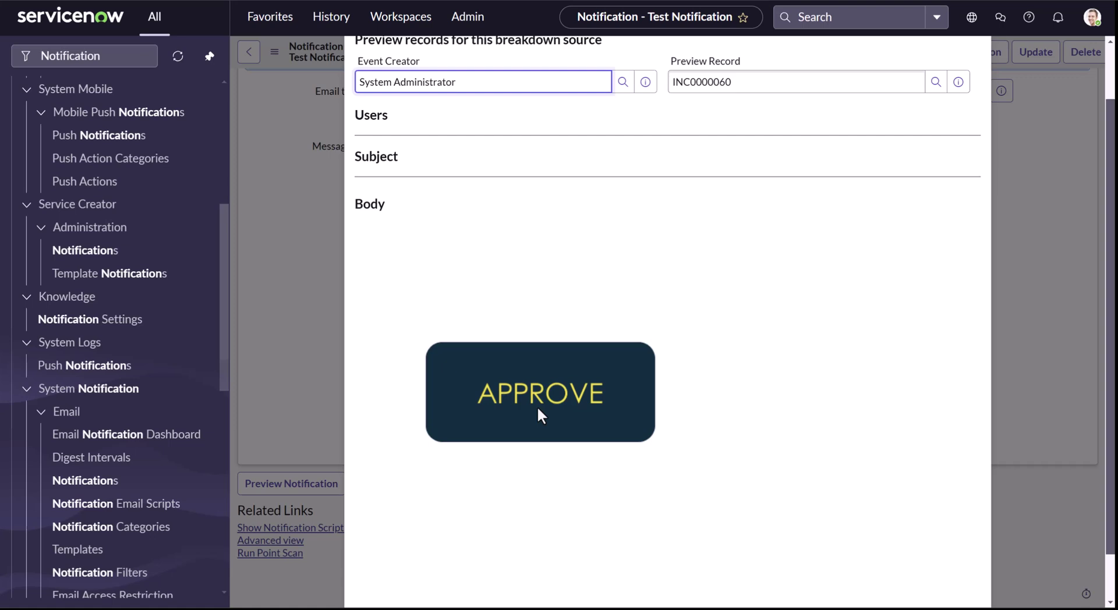
scroll(1073, 264, up, 2)
scroll(1047, 279, down, 2)
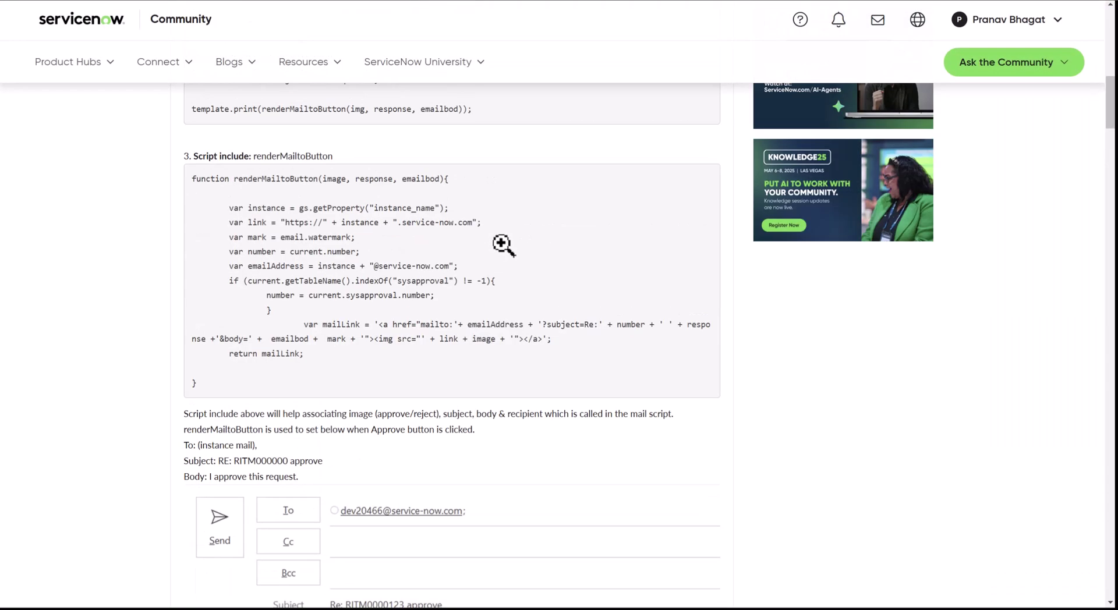
Switch to the ServiceNow Community article "Approve/Reject button in Approval notification" and read through its introduction and setup steps.
scroll(502, 245, up, 10)
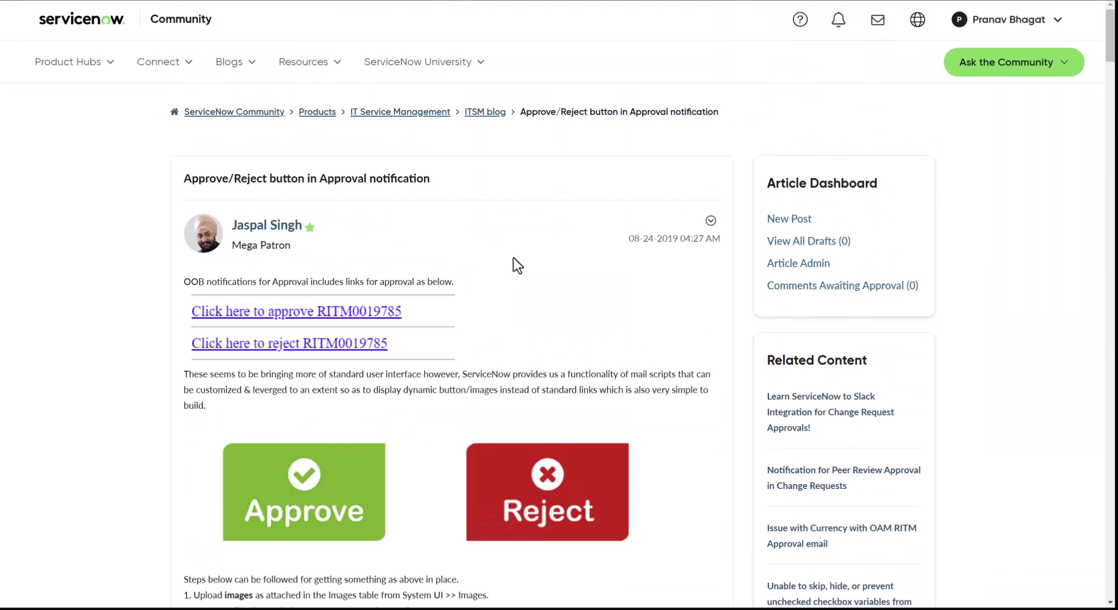
scroll(704, 313, down, 1)
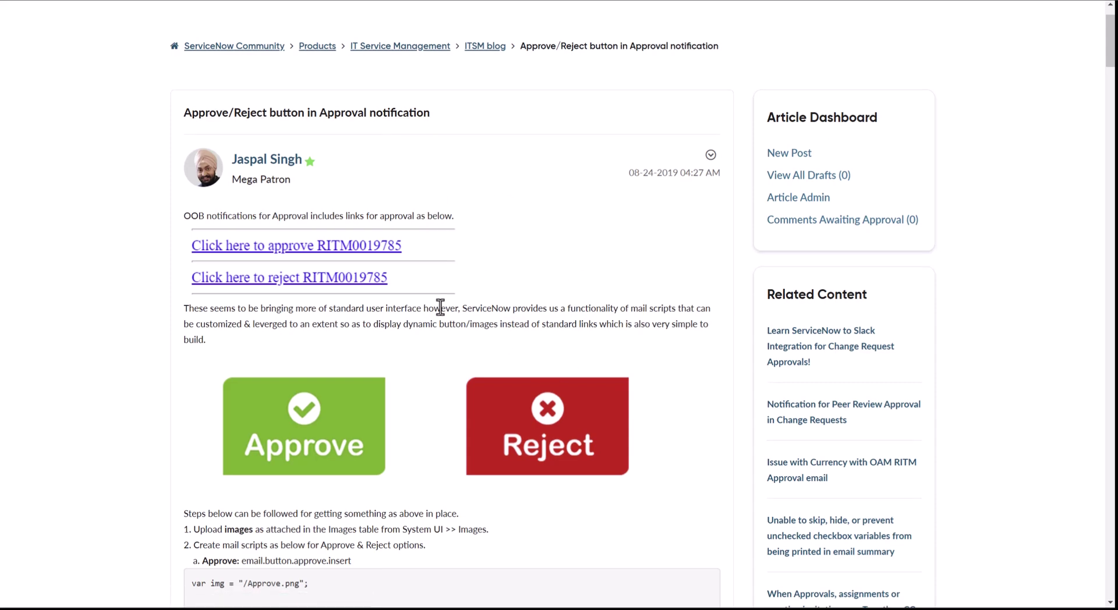
scroll(590, 326, down, 4)
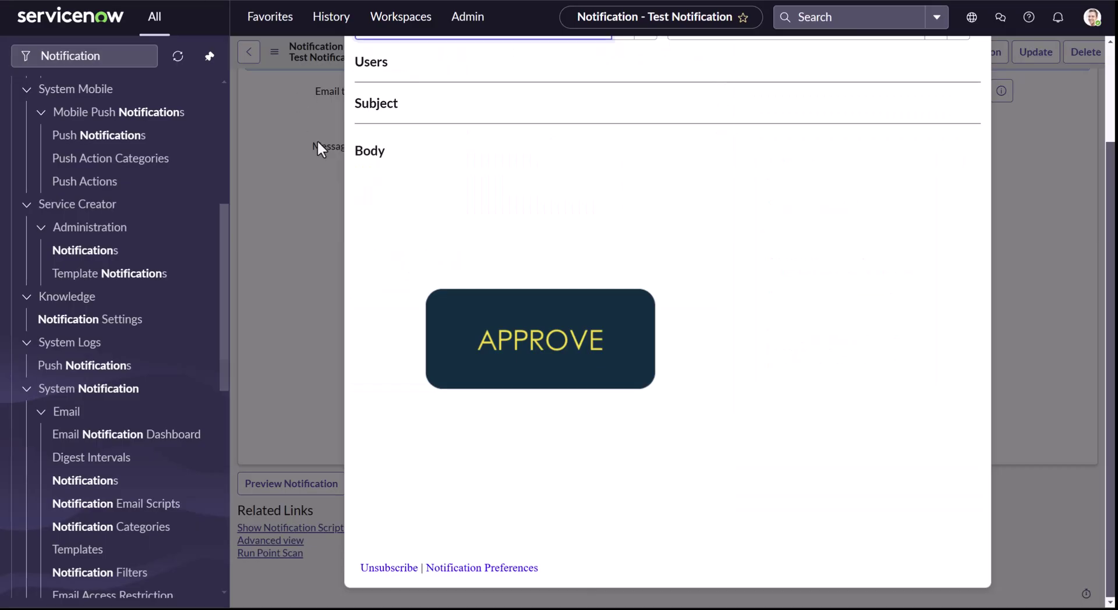
Close the notification preview and reopen the recently visited image.test email script.
click(970, 72)
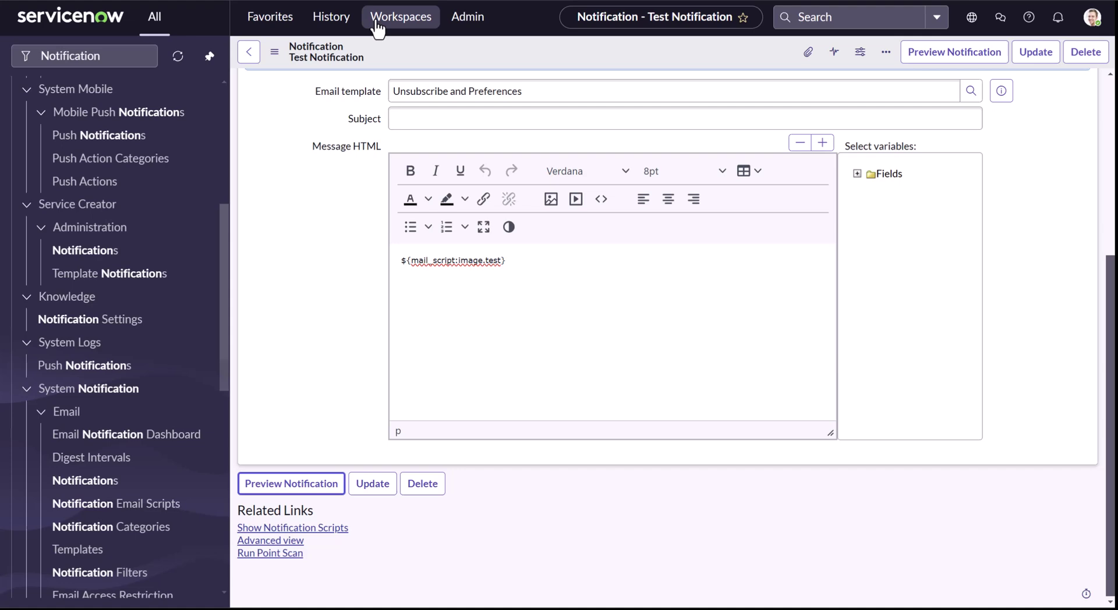
click(319, 21)
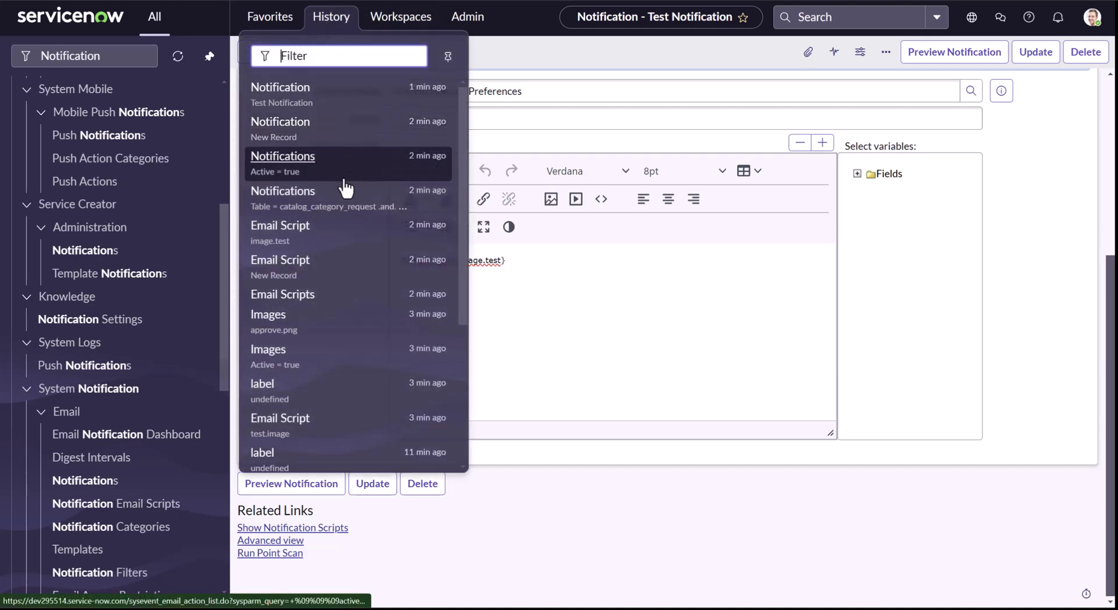
click(337, 249)
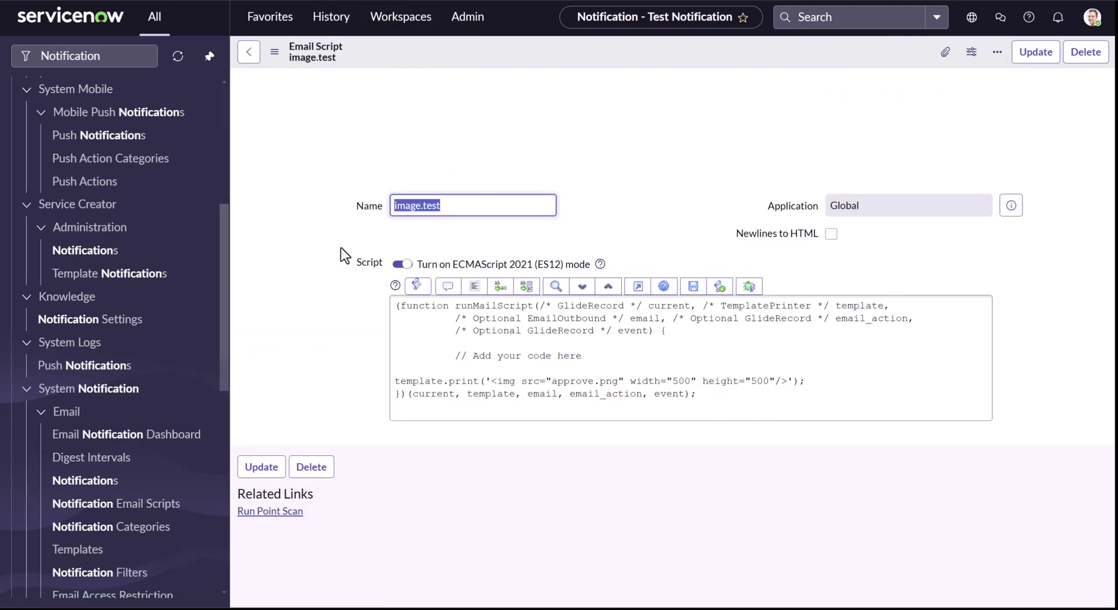
scroll(662, 366, down, 1)
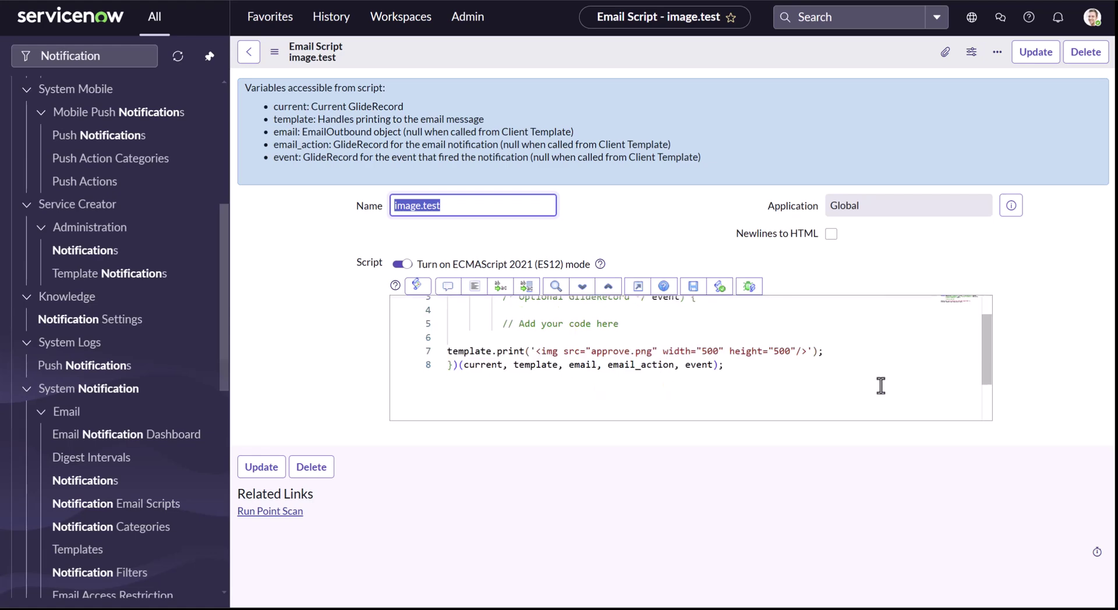
Replace the template.print image line with code that builds and prints approveLink, a mailto anchor wrapping /approve.png, with emailbody "This is Approved".
click(847, 356)
key(Return)
key(Return)
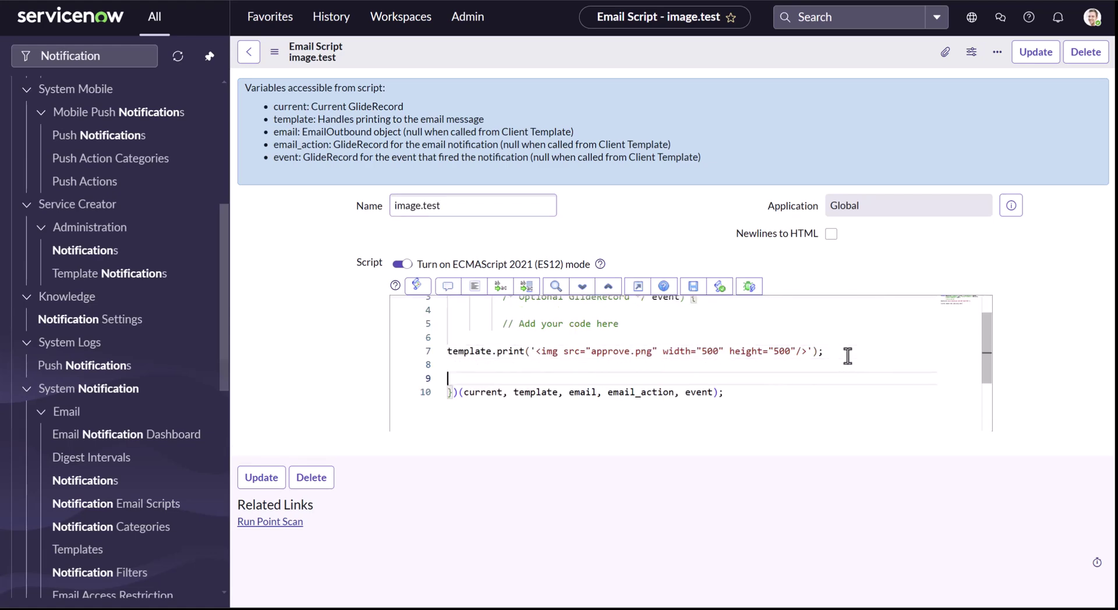
drag(432, 383, 439, 352)
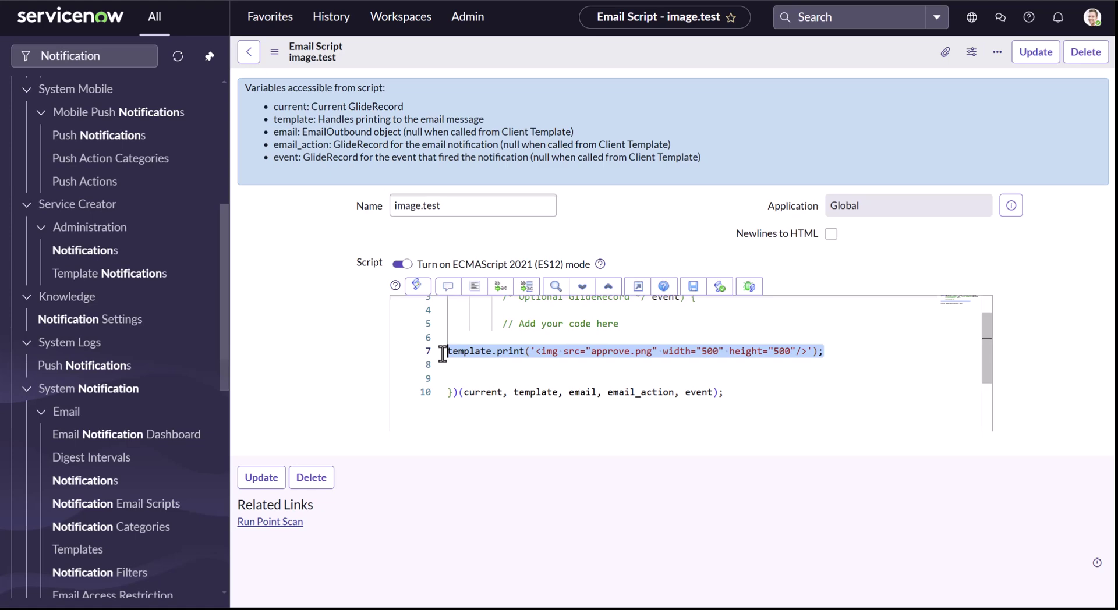
click(442, 354)
key(shift+End)
key(Delete)
key(Return)
key(Return)
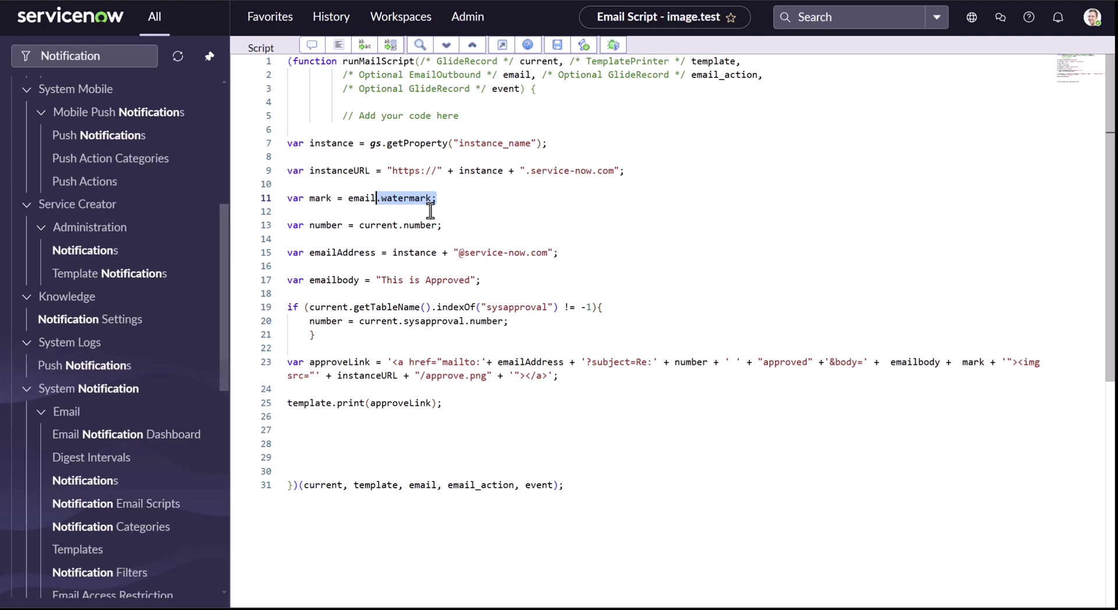
Review the script's watermark, number, emailAddress, emailbody and approveLink variables and its final print statement.
click(512, 216)
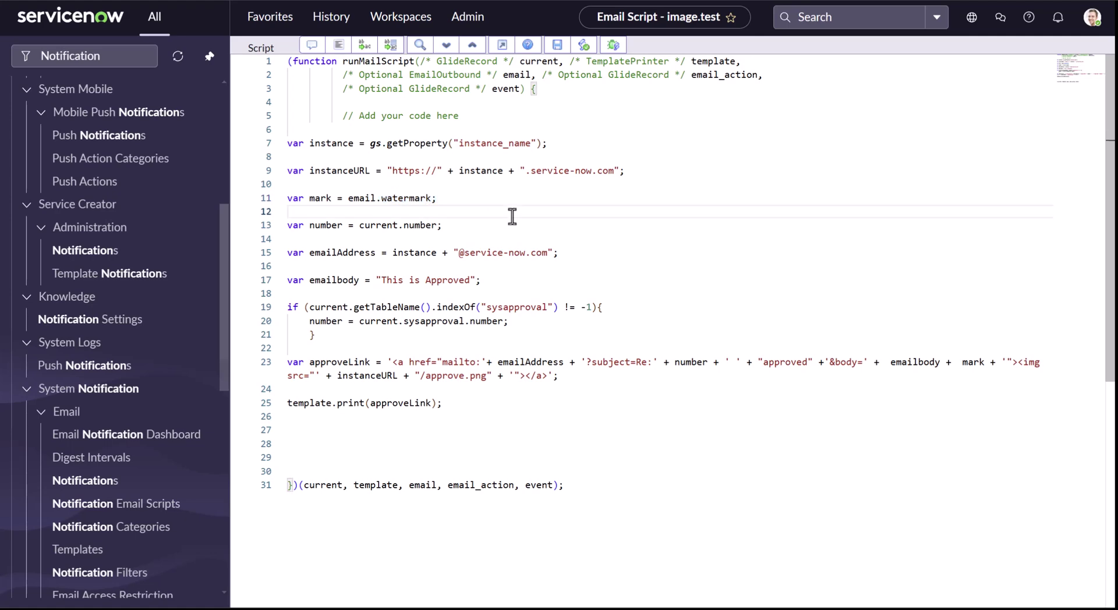
click(454, 224)
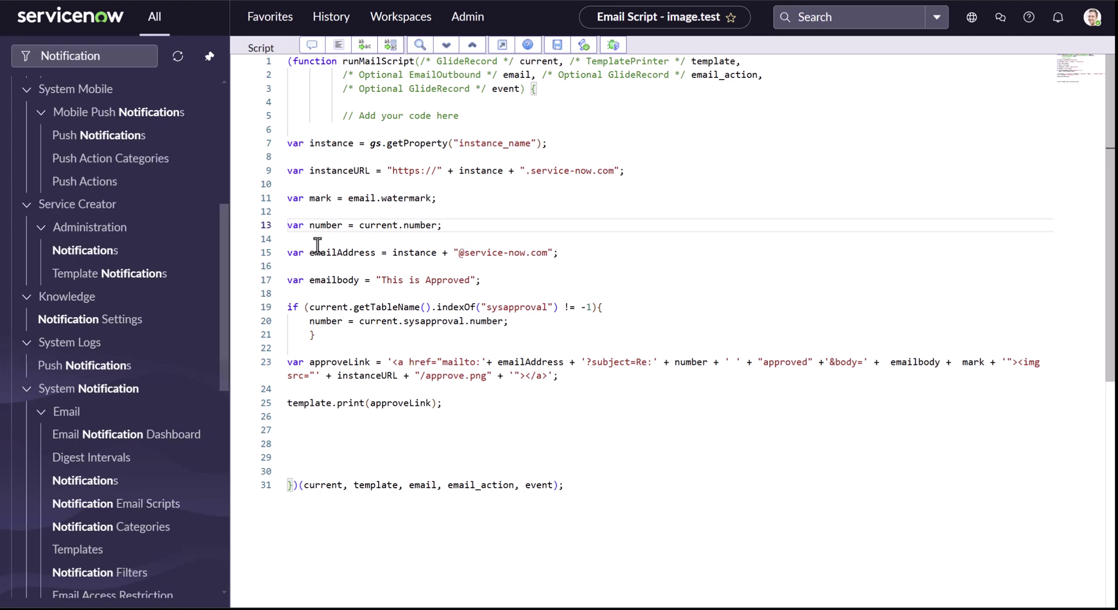
mouse_move(310, 253)
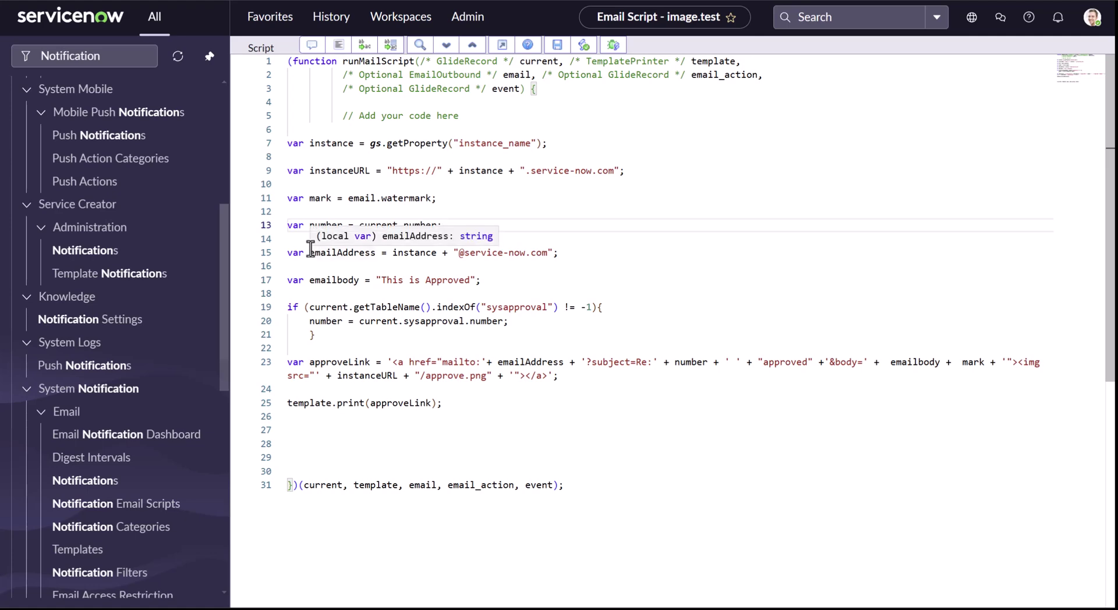
scroll(573, 263, down, 1)
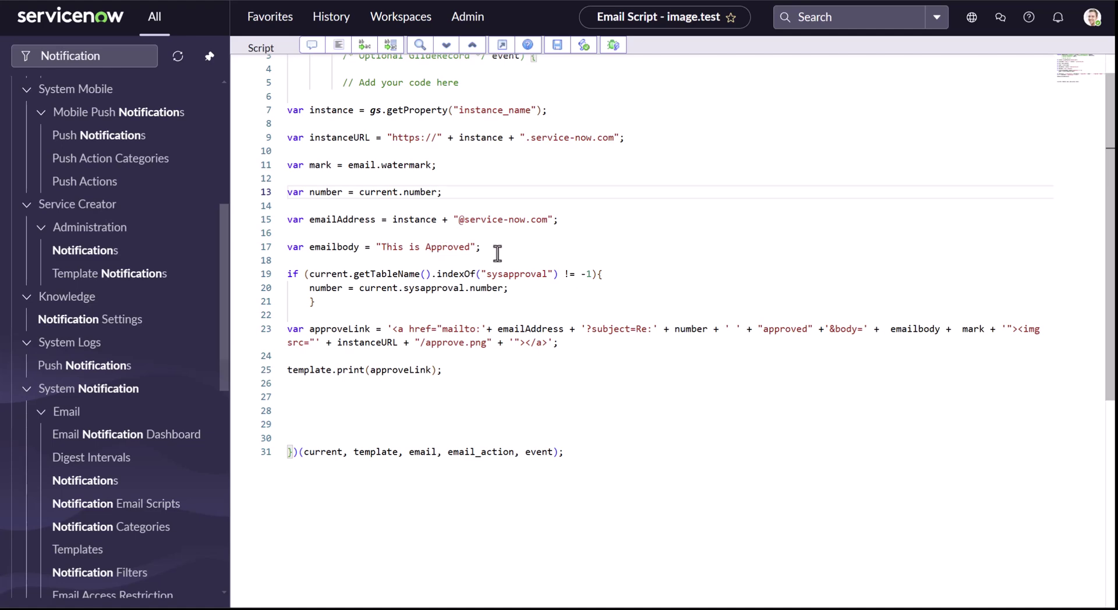
click(497, 252)
scroll(497, 253, down, 3)
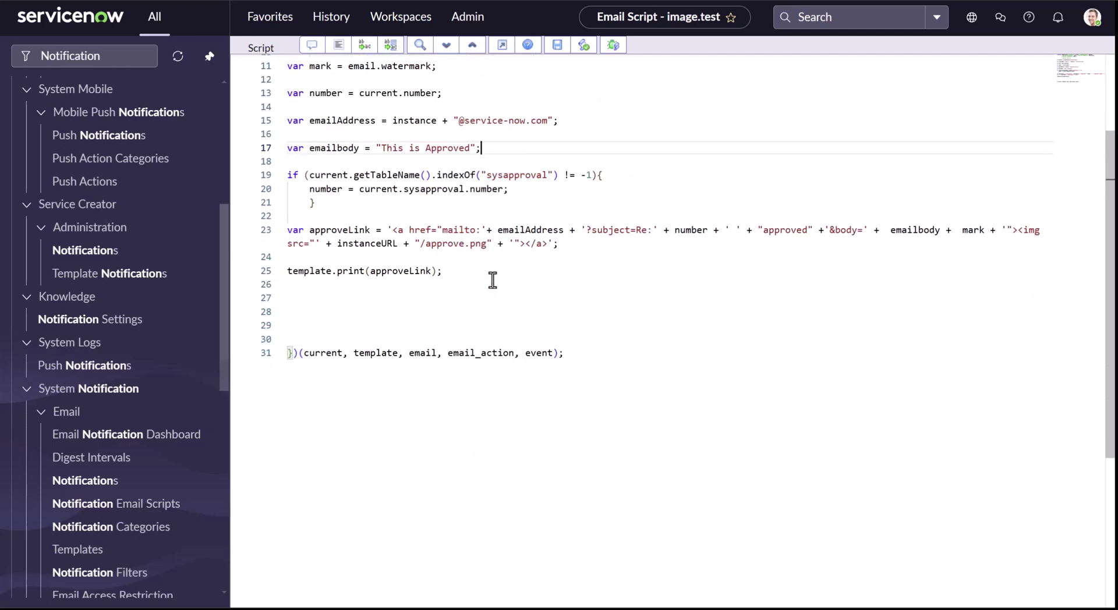
drag(577, 243, 263, 230)
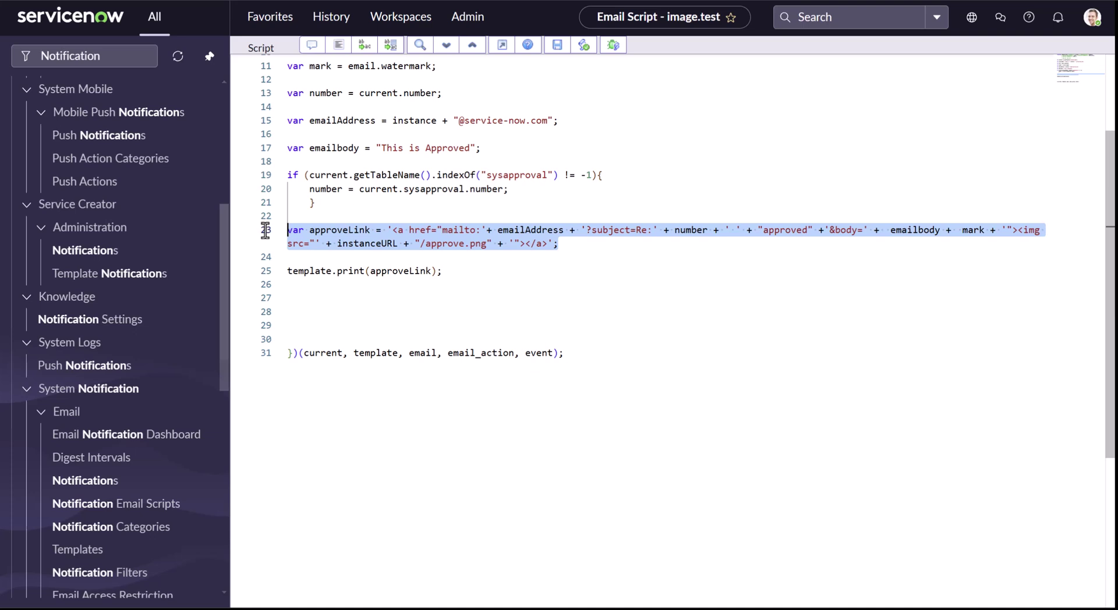
click(444, 271)
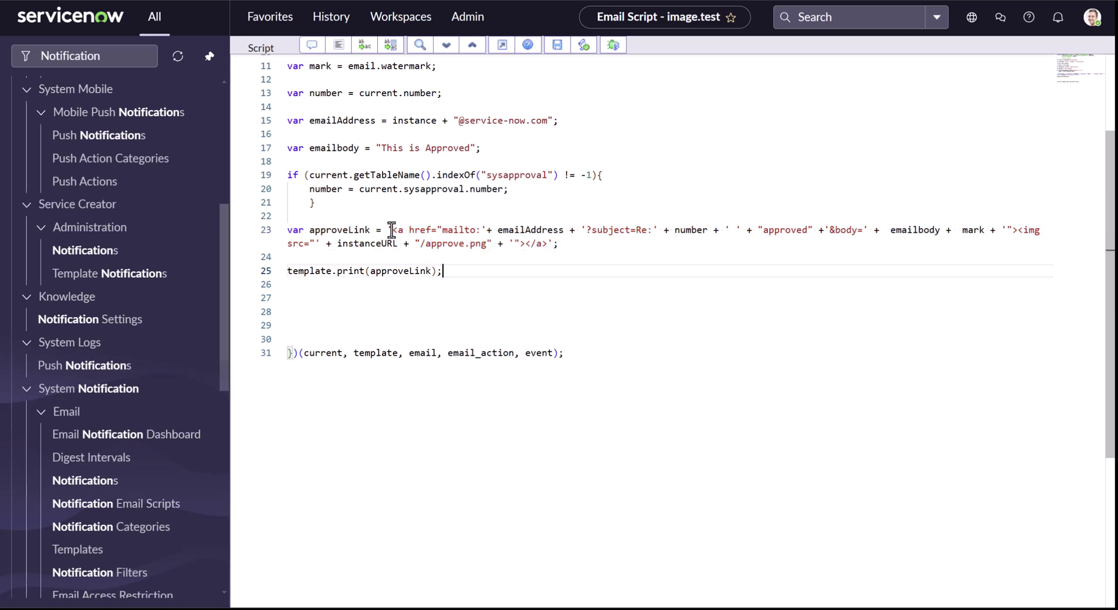
Copy the opening mailto anchor tag from the approveLink line onto its own line 27, below the print statement.
drag(392, 230, 1018, 230)
key(ctrl+c)
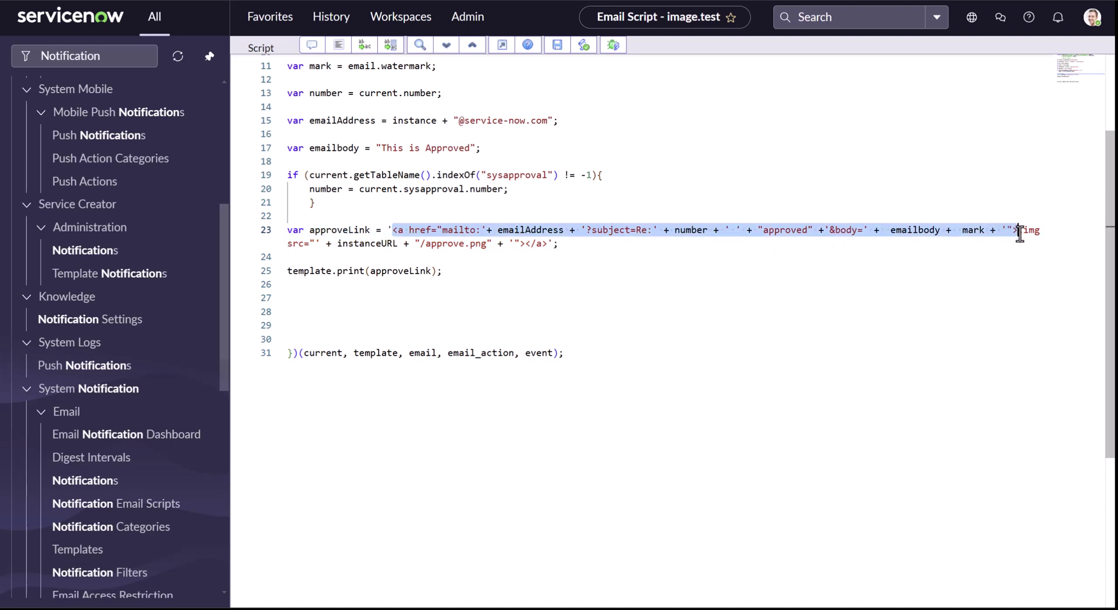
click(341, 298)
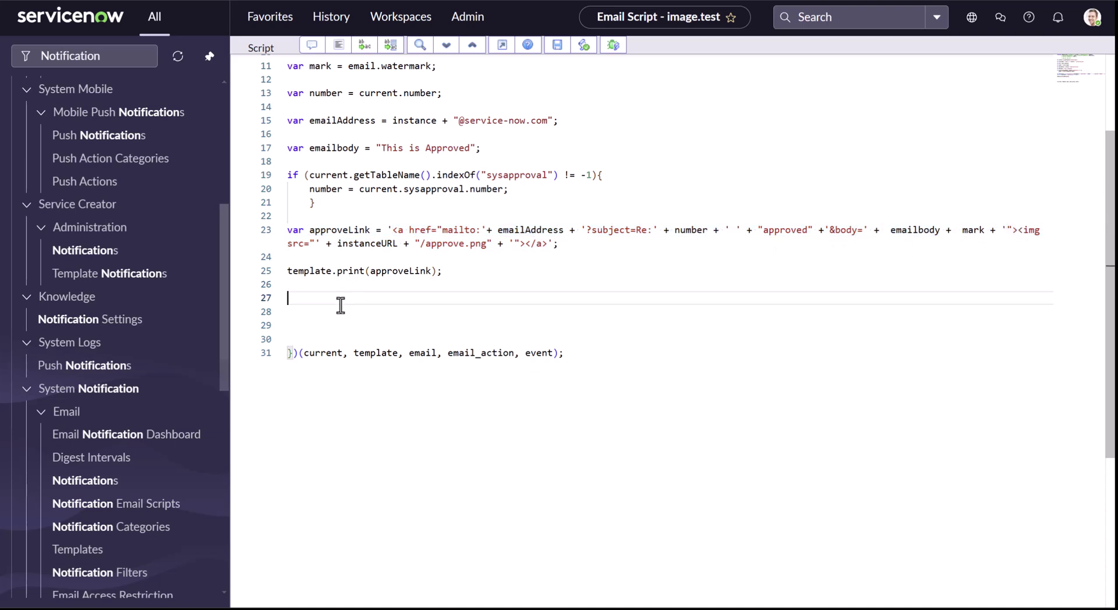
key(ctrl+v)
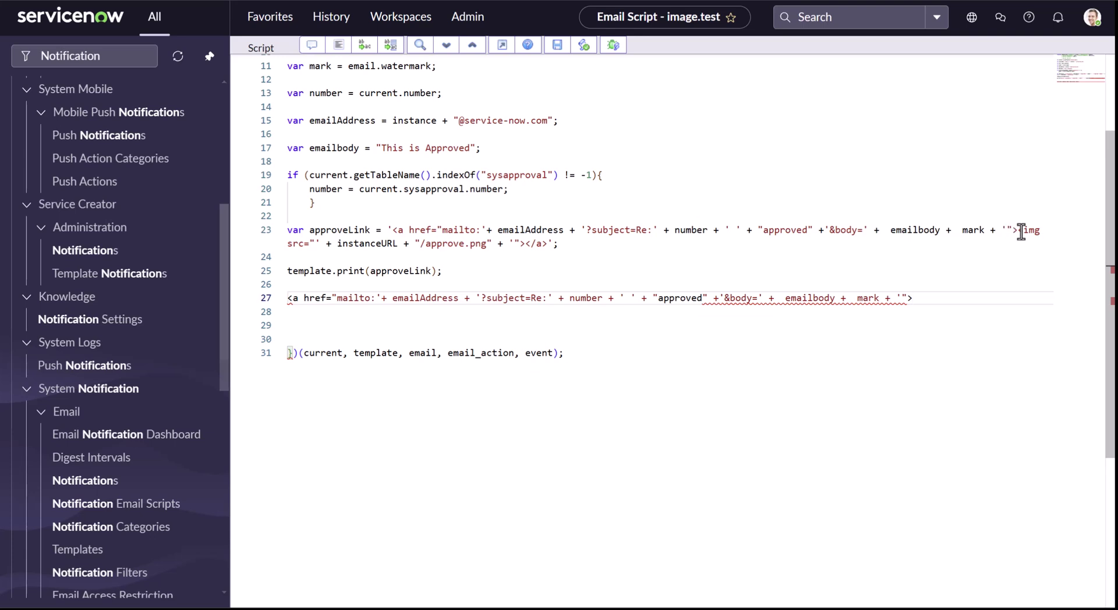
Copy the img tag from the approveLink line below the separated anchor tag, add its opening "<" and insert a blank line above it.
drag(1019, 231, 527, 245)
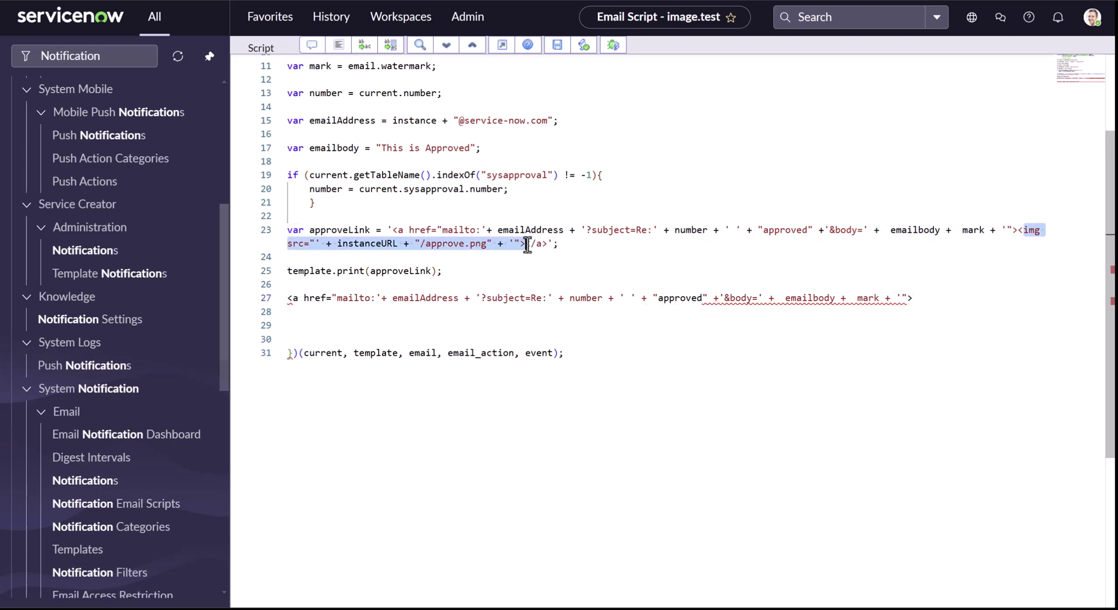
key(ctrl+c)
click(341, 318)
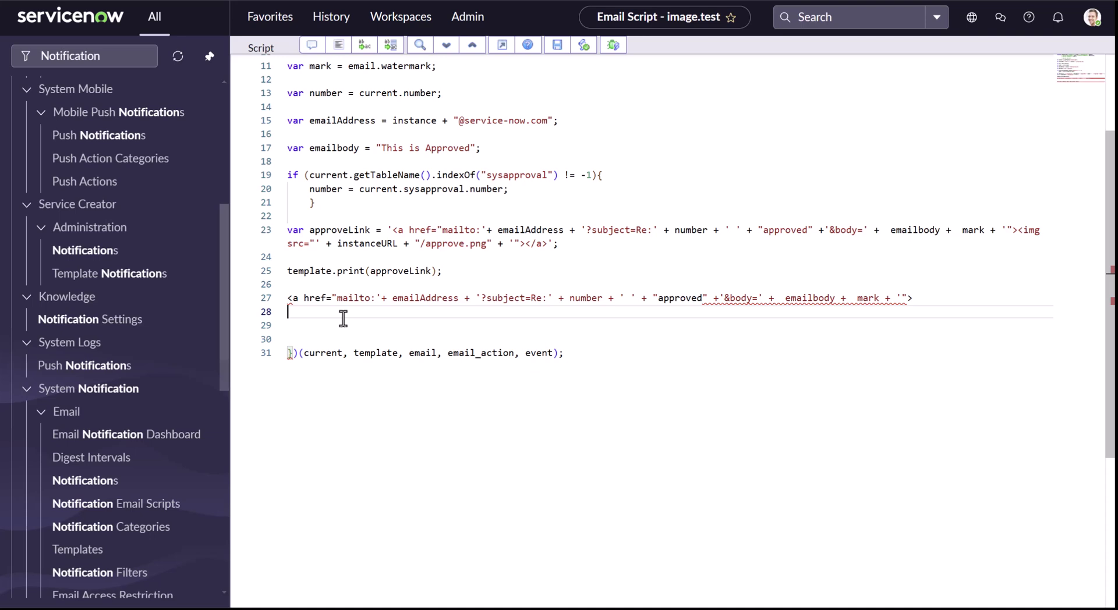
key(ctrl+v)
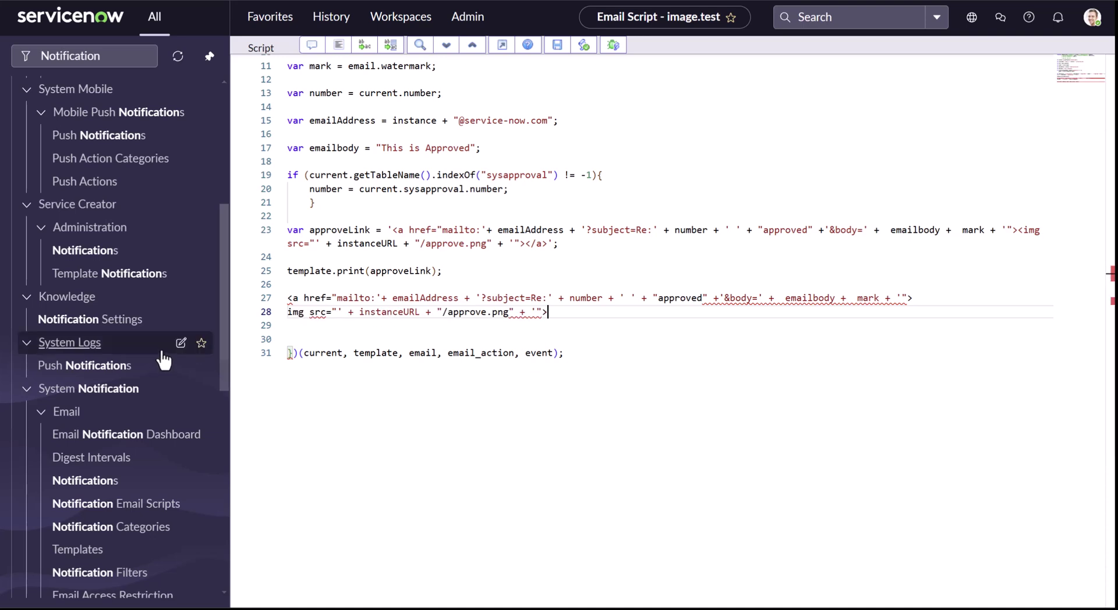
click(288, 313)
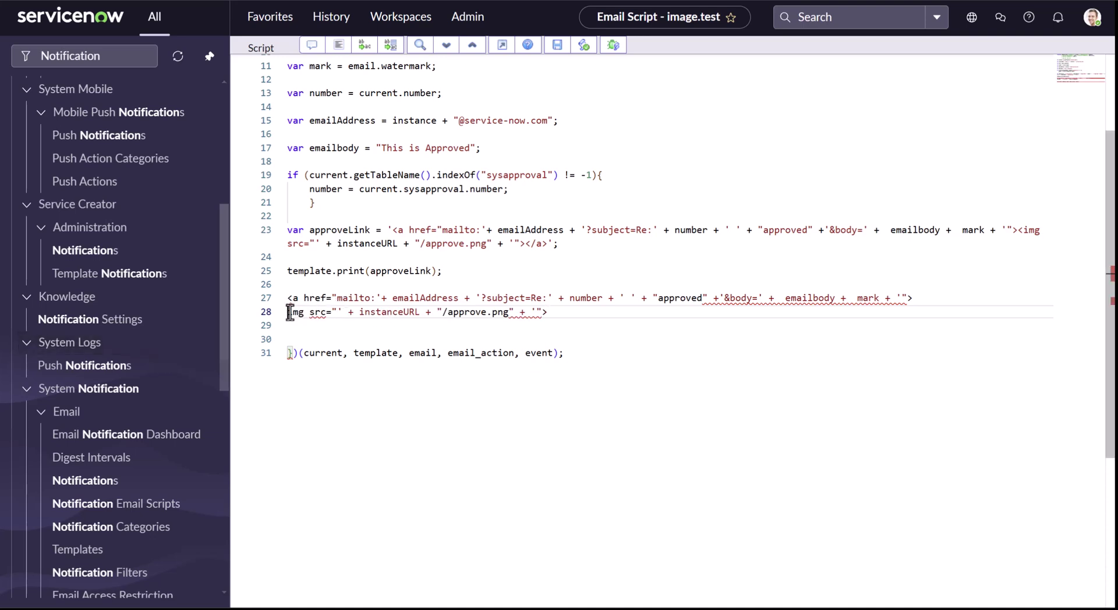
text(<)
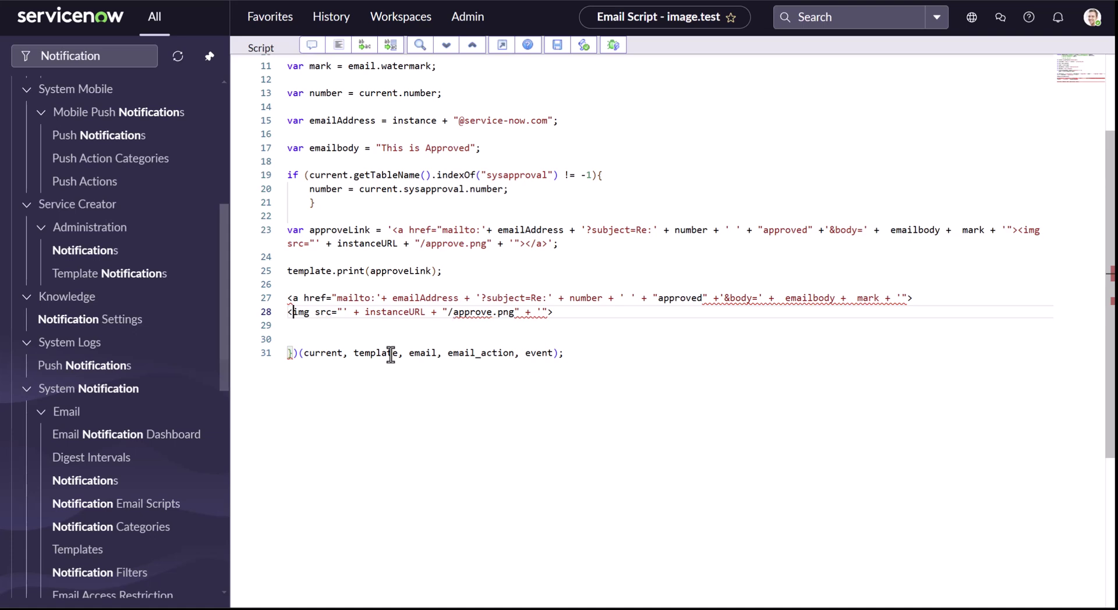
key(Left)
key(Return)
key(Down)
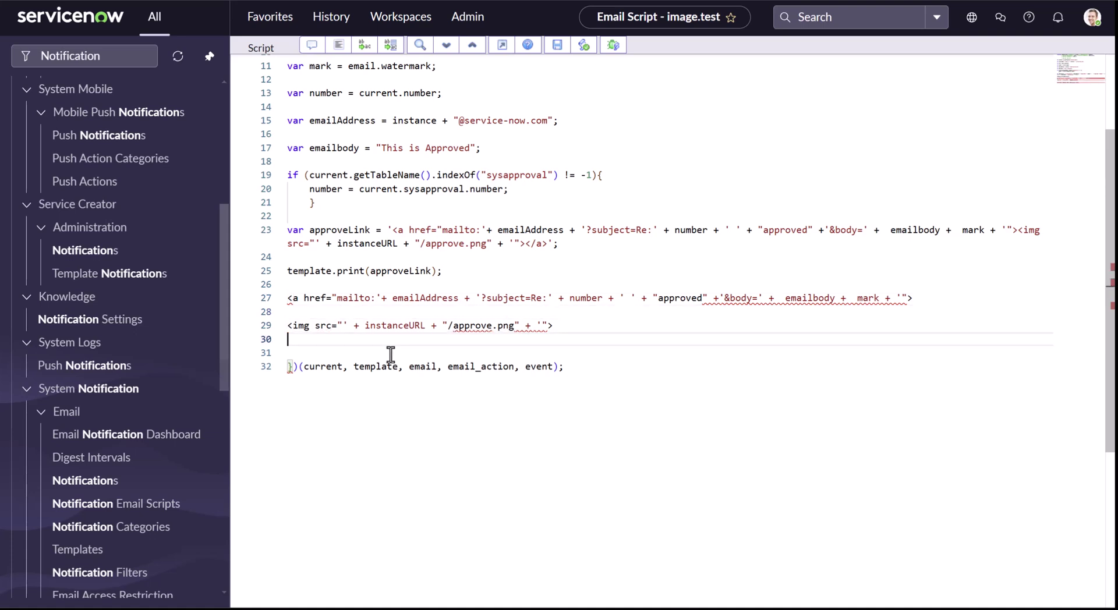
key(Up)
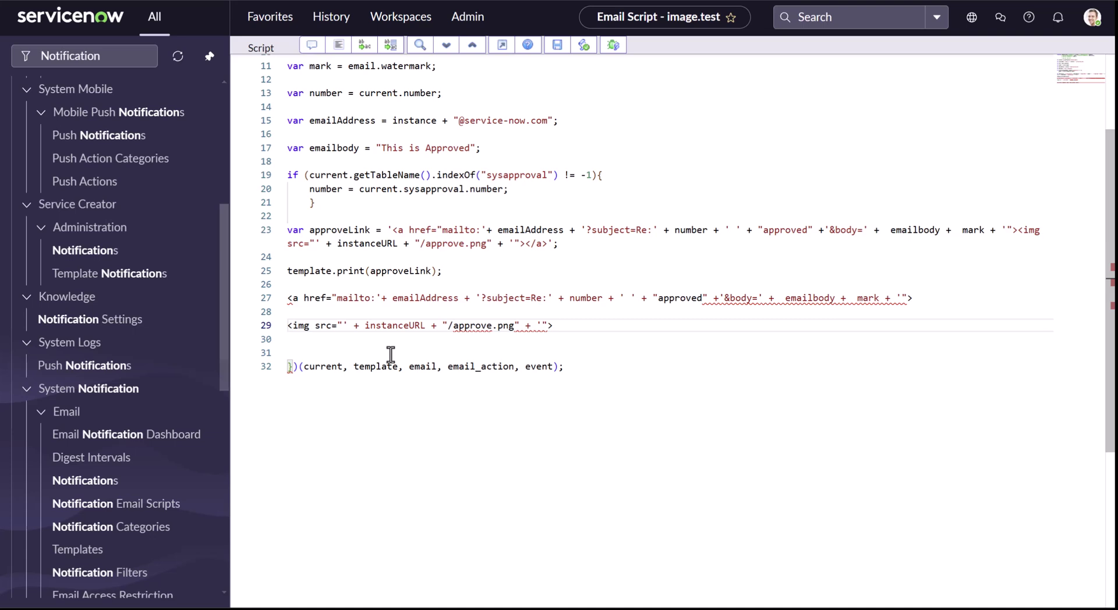
Delete the separated img tag line below the copied anchor tag.
key(ctrl+shift+Right)
key(ctrl+shift+Right)
key(ctrl+shift+Right)
key(ctrl+shift+Right)
key(ctrl+shift+Right)
key(ctrl+shift+Right)
key(ctrl+shift+Right)
key(ctrl+shift+Right)
key(ctrl+shift+Right)
key(ctrl+shift+Right)
key(ctrl+shift+Right)
key(ctrl+shift+Right)
key(ctrl+shift+Right)
key(ctrl+shift+Right)
key(ctrl+shift+Right)
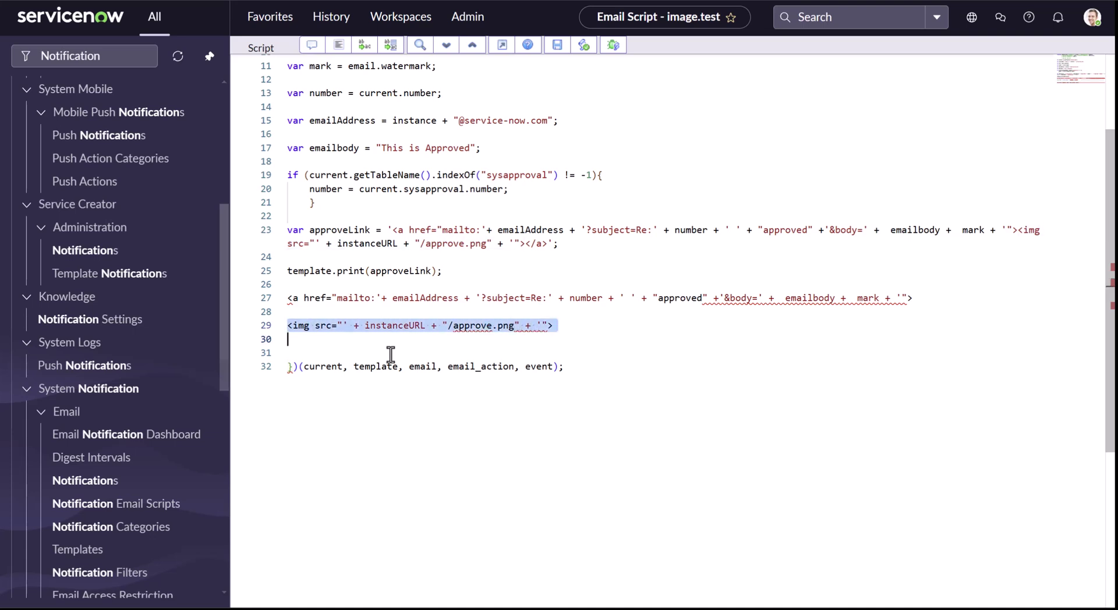
key(shift+Left)
key(shift+Left)
key(shift+Left)
key(shift+Left)
key(BackSpace)
key(Right)
key(shift+Up)
key(BackSpace)
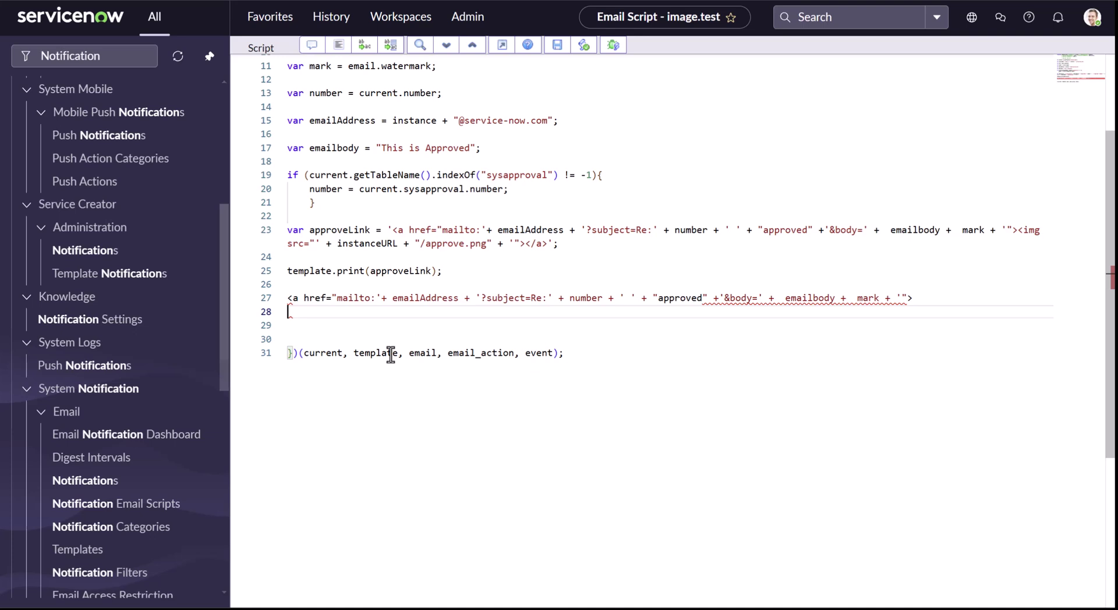
Switch to the online HTML mailto example, test its "Send email" link and deny Mail and Calendar access to contacts.
key(Up)
key(Right)
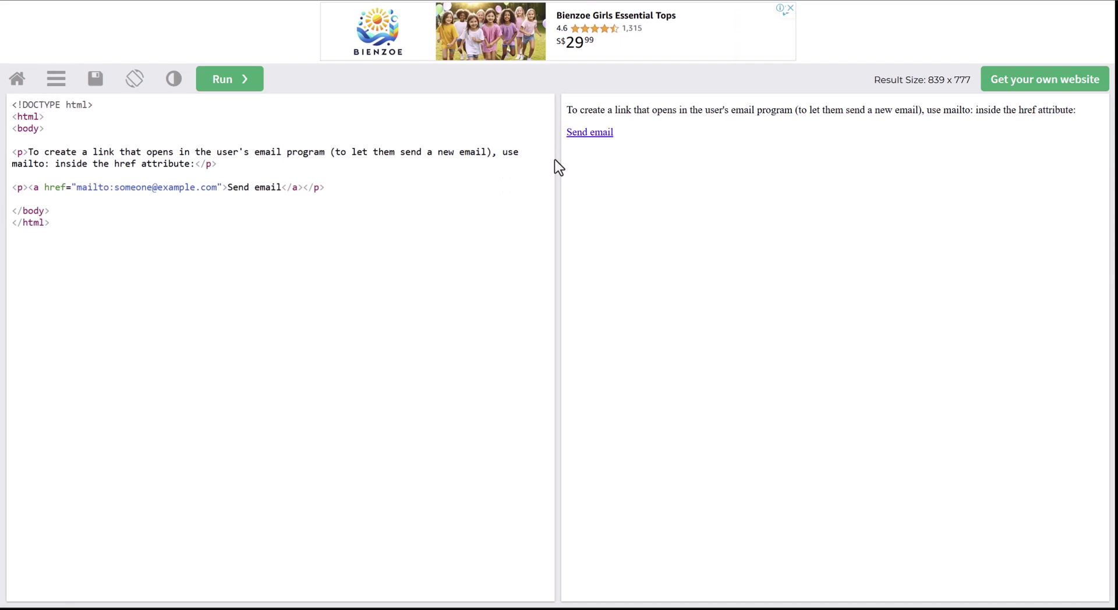
click(584, 133)
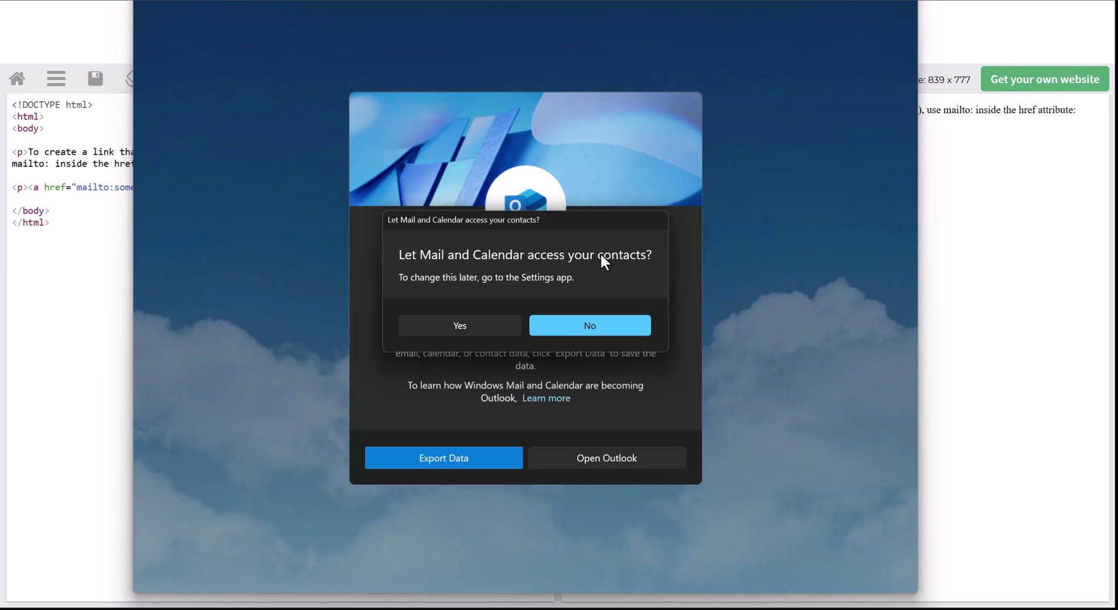
click(612, 322)
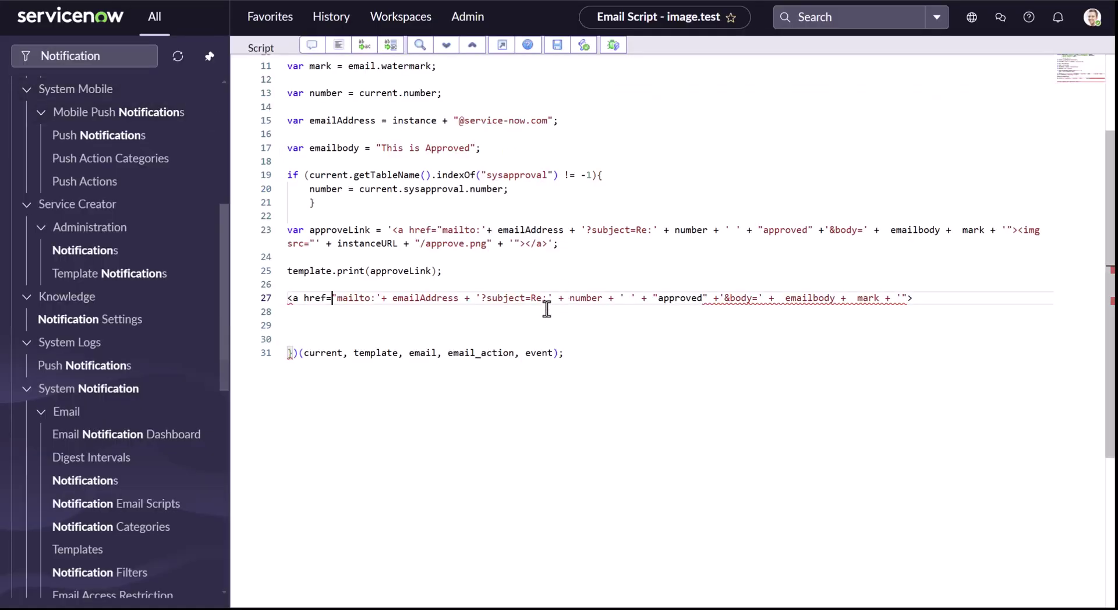
Examine the subject, record number, space and body parts of the copied mailto anchor tag on line 27.
double_click(527, 298)
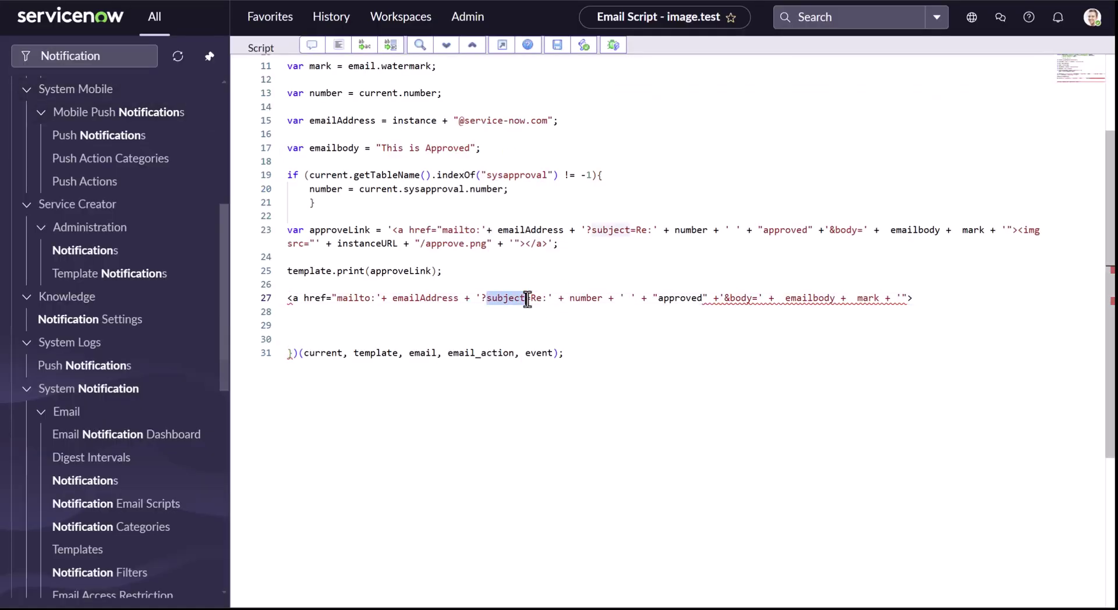
double_click(744, 298)
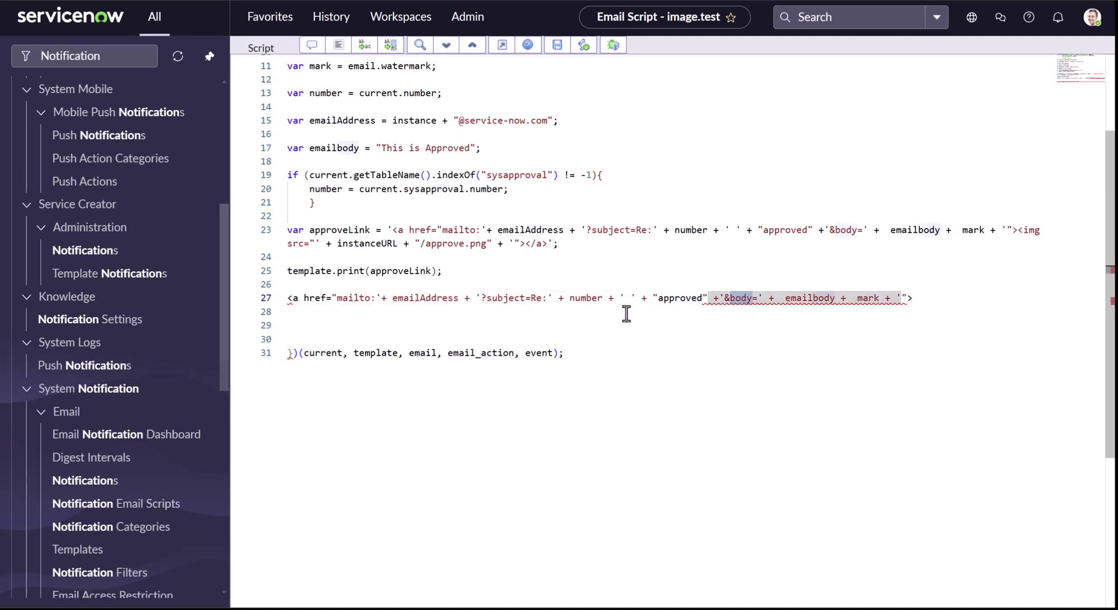
click(562, 325)
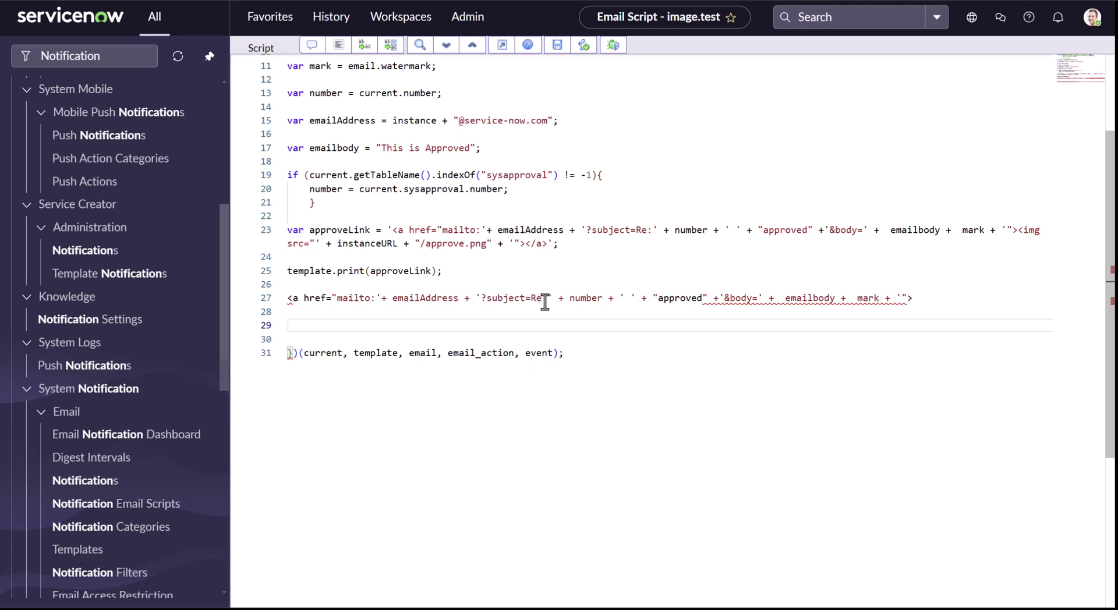
drag(547, 299, 491, 298)
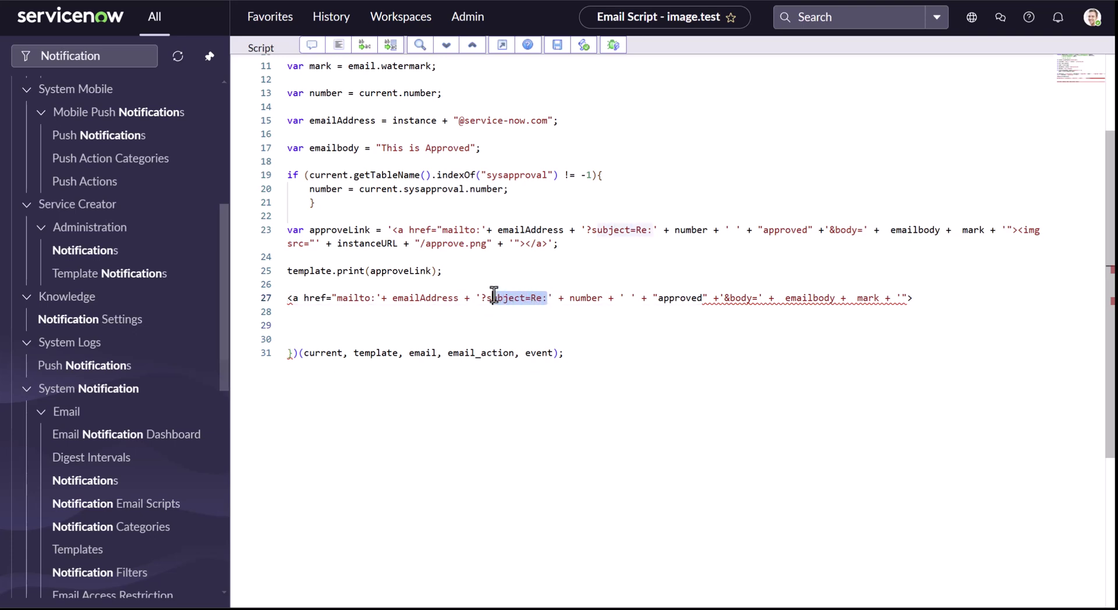
double_click(586, 298)
click(594, 300)
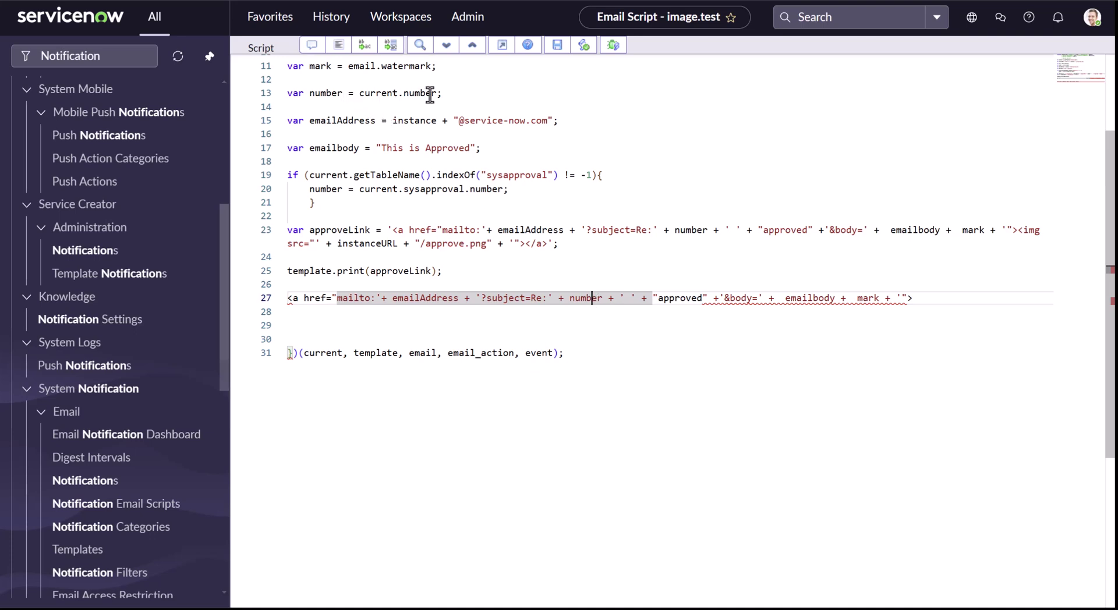
click(623, 299)
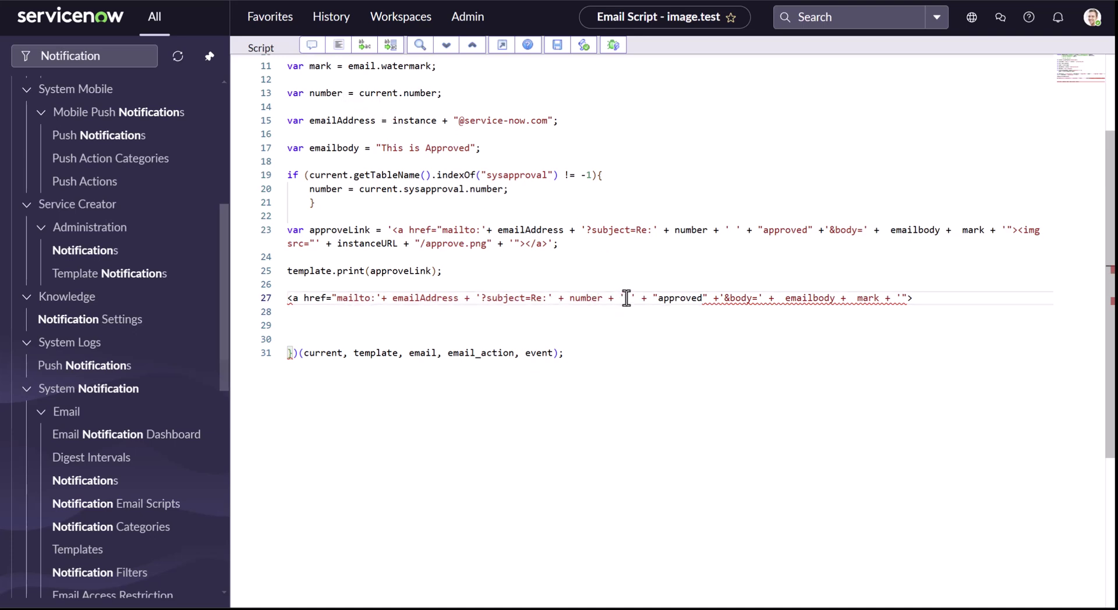
click(669, 307)
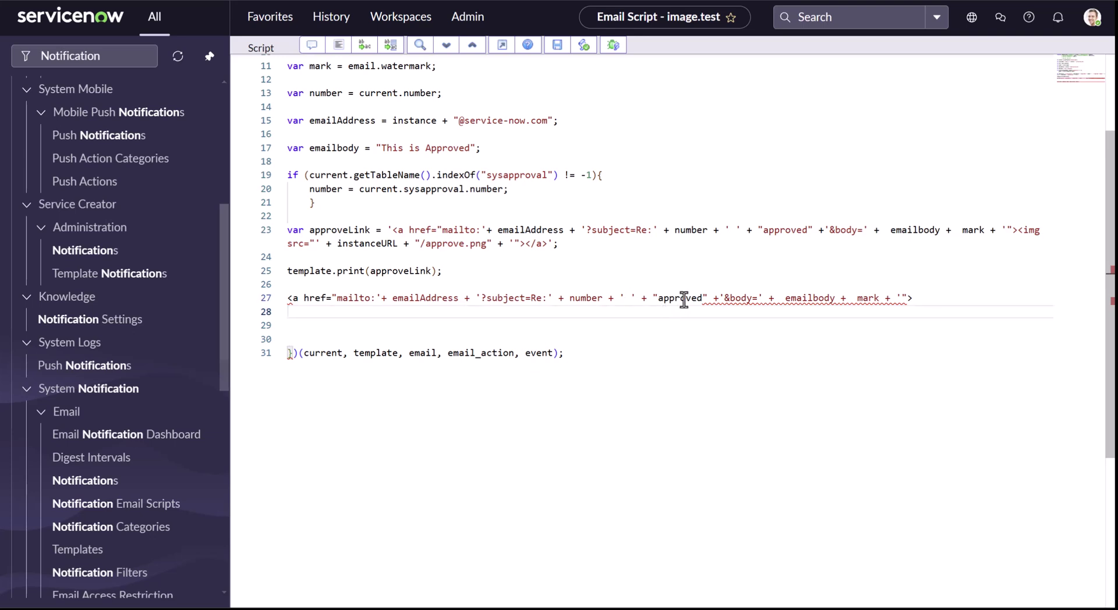
Change "approved" to "approve" in the copied anchor tag on line 27.
click(700, 299)
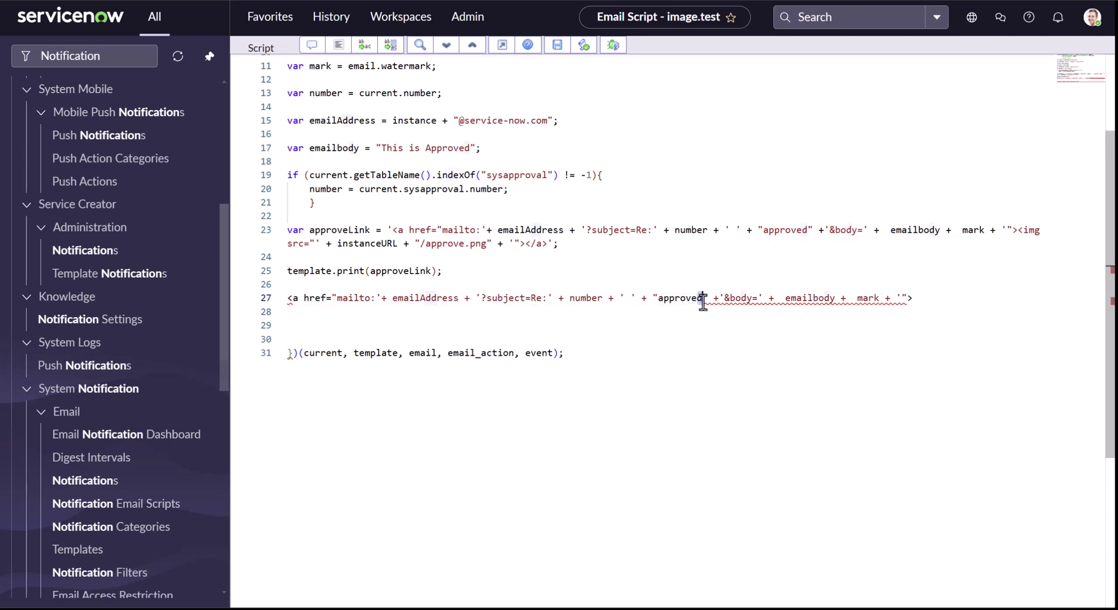
key(BackSpace)
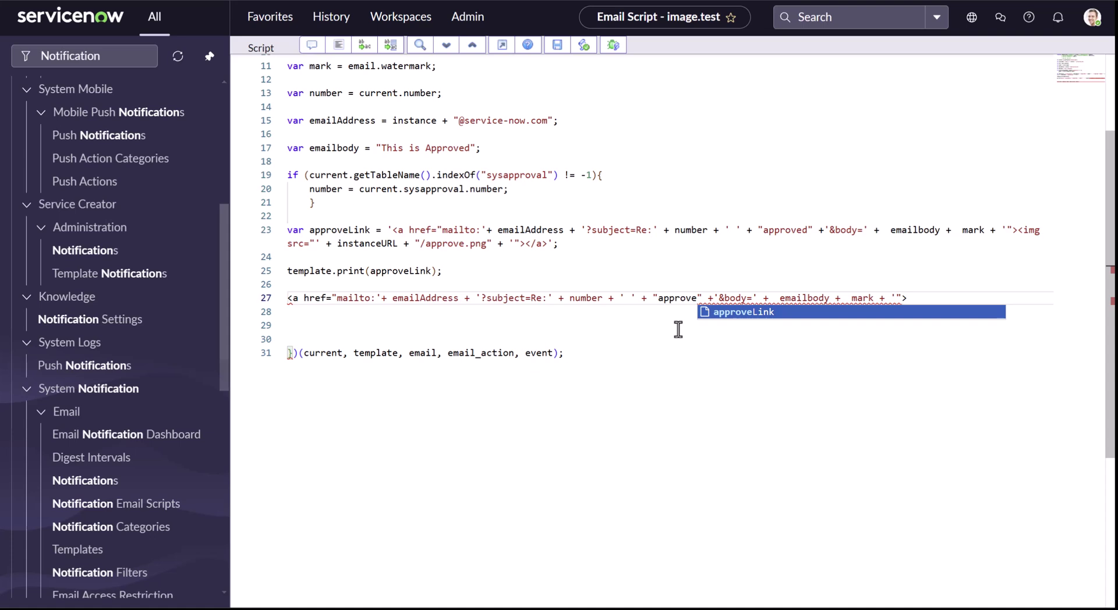
click(676, 327)
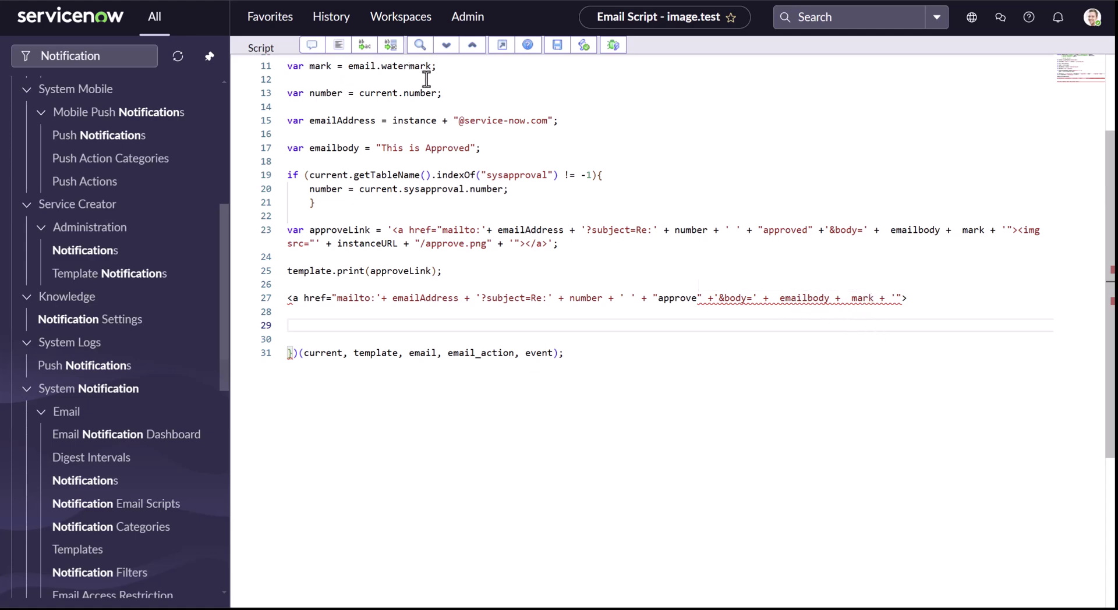
Delete the copied anchor tag on line 27 and the surplus blank lines around it below the print statement.
triple_click(287, 298)
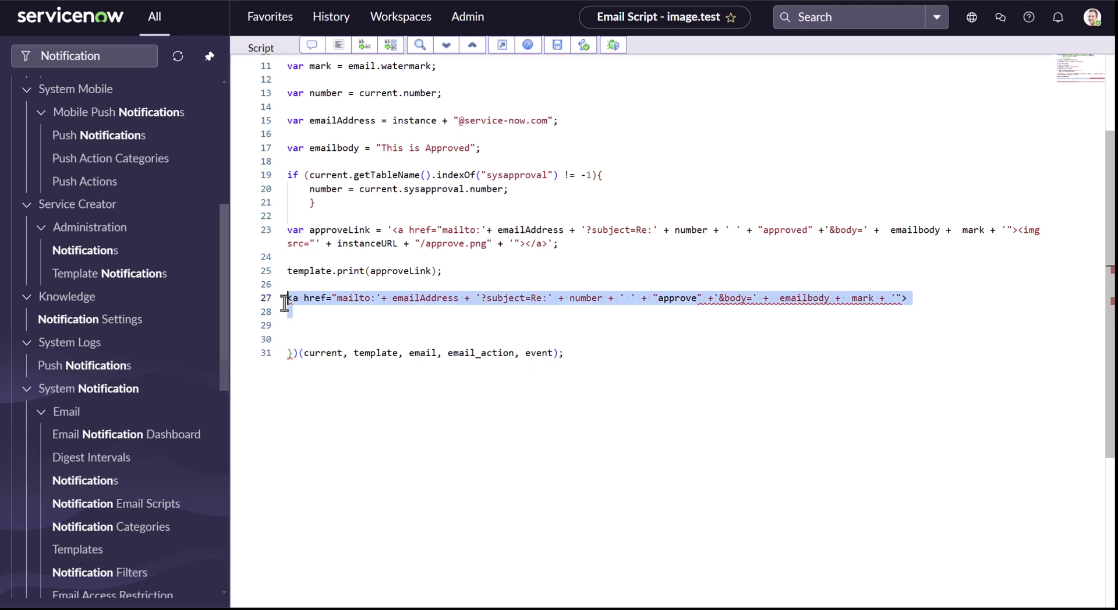
key(BackSpace)
key(BackSpace)
key(Delete)
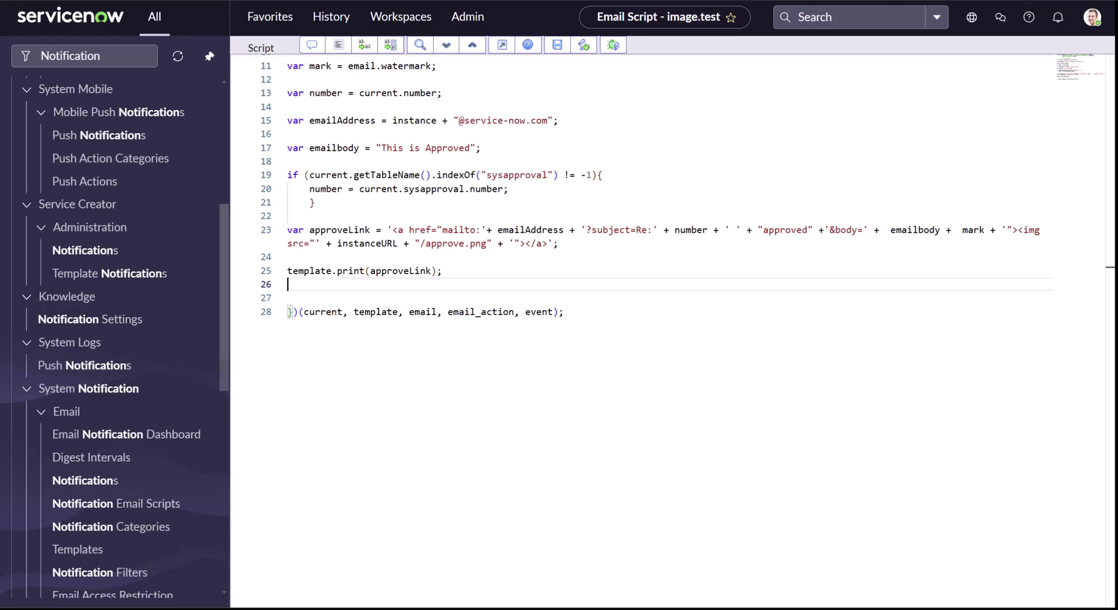
Switch to the ServiceNow community article, review its renderMailtoButton script include, and return to the image.test email script.
click(414, 1)
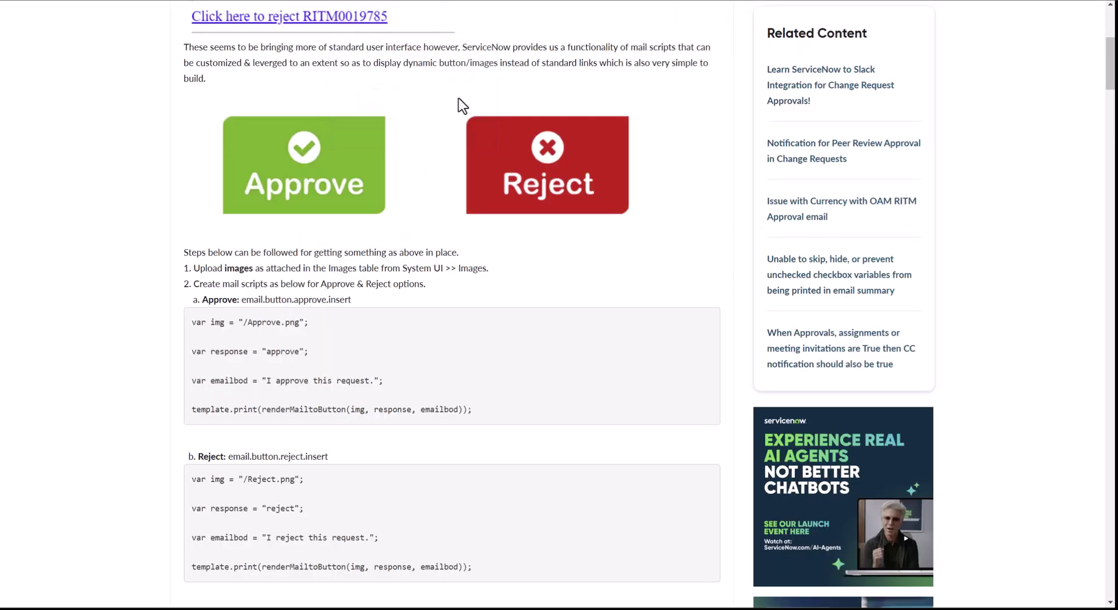
scroll(442, 268, down, 12)
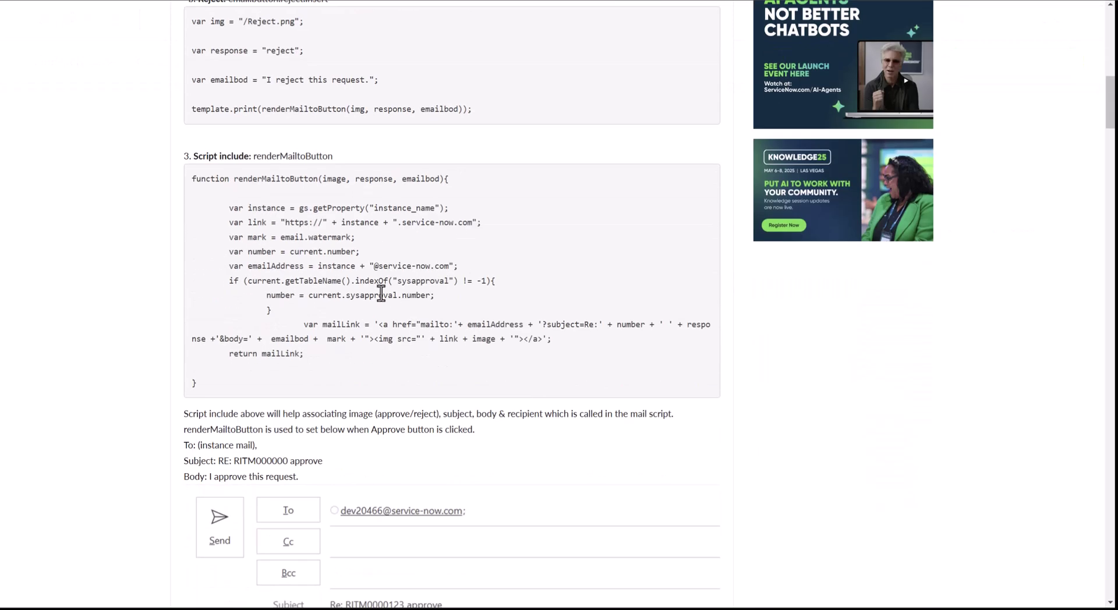
key(ctrl+shift+Tab)
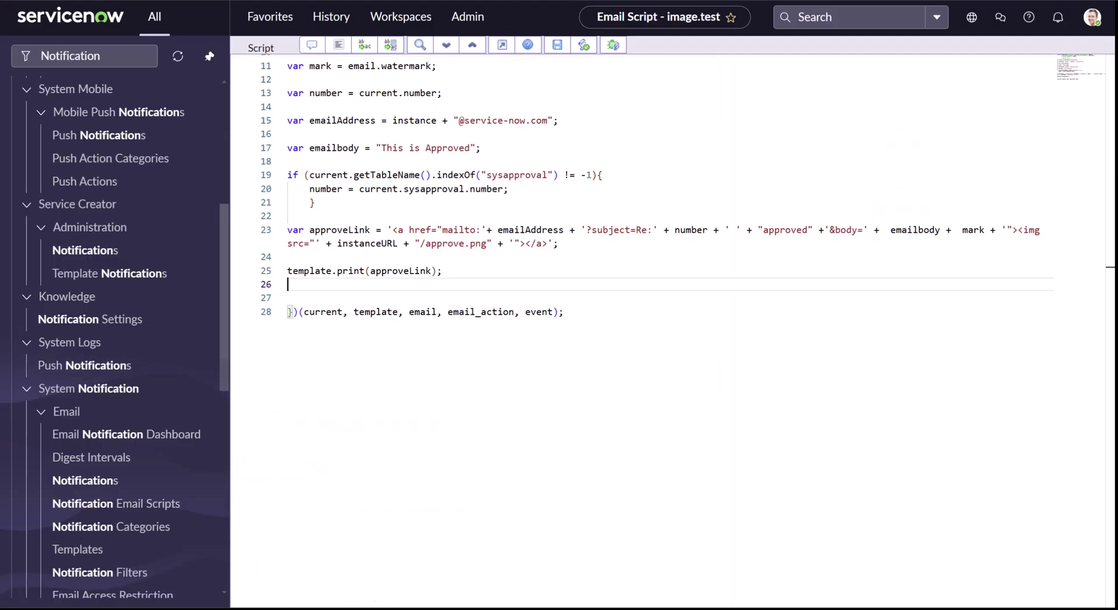
Leave the full-screen script editor and return to the regular image.test email script form.
click(502, 45)
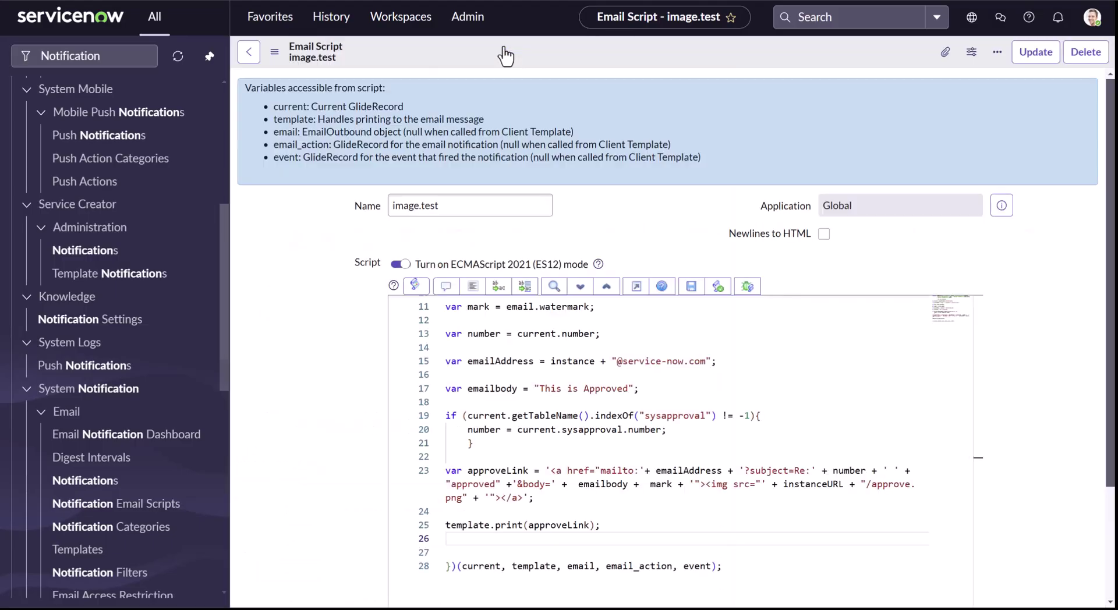
scroll(341, 352, down, 3)
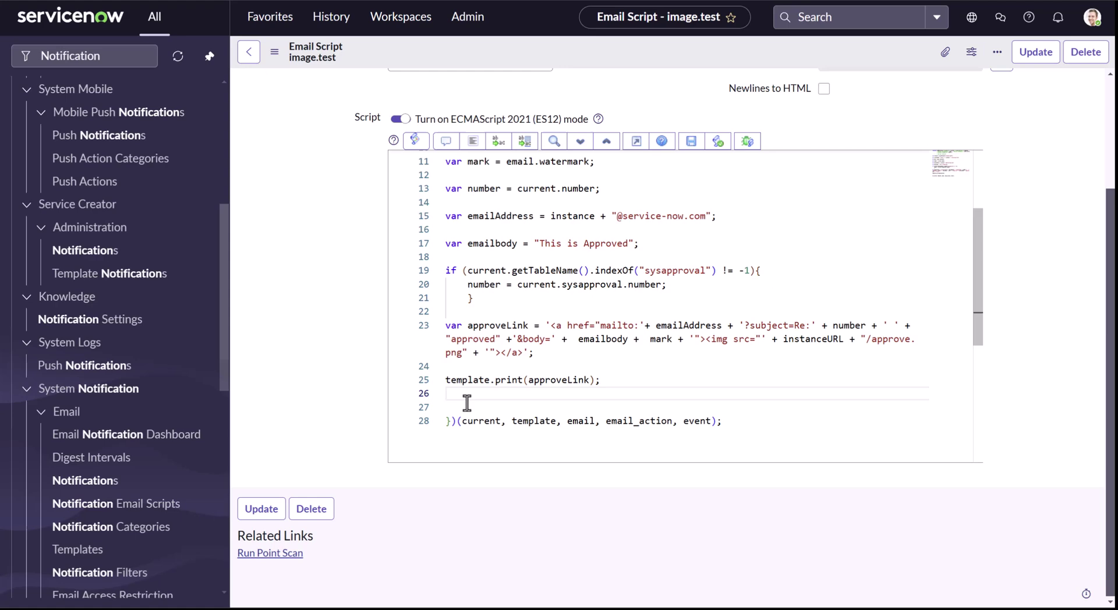